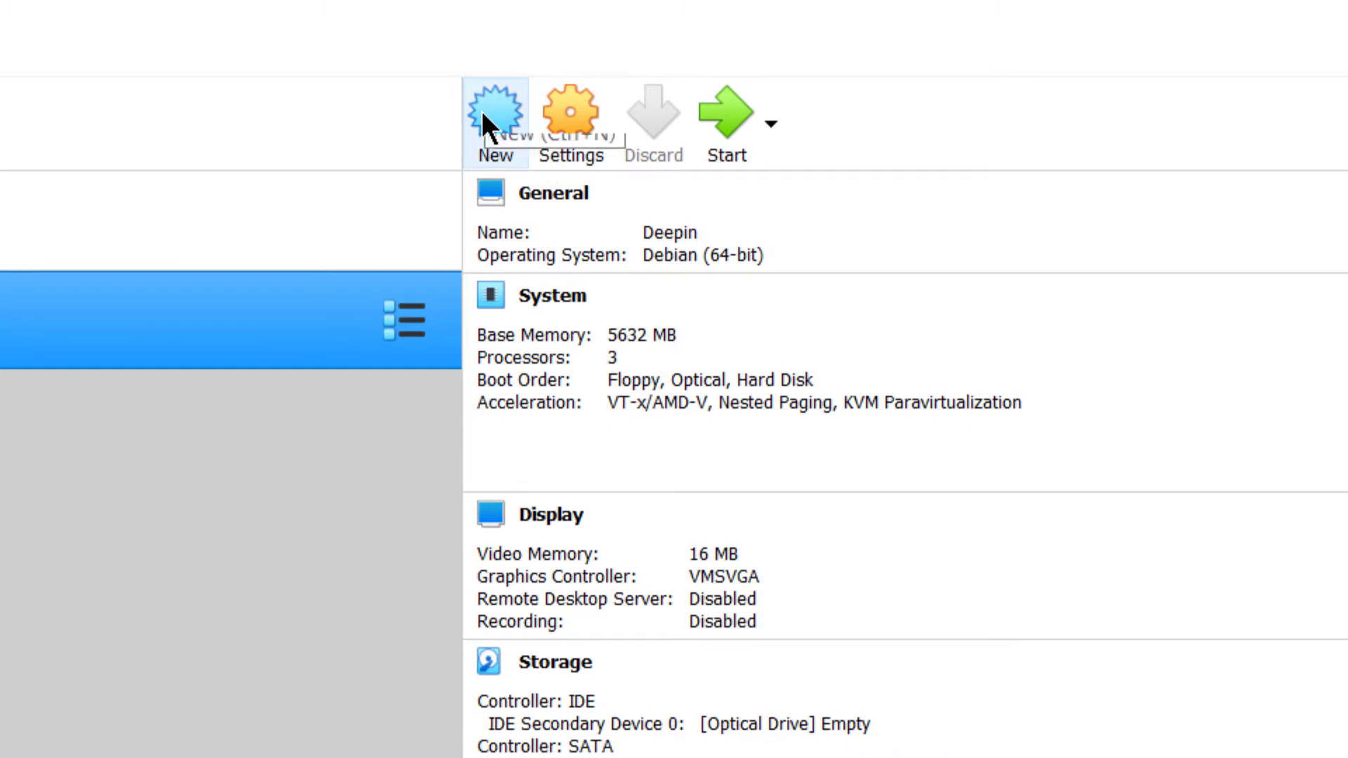
# - Create a new virtual machine named Ubuntu with type Linux and version Ubuntu (64-bit)
pyautogui.click(483, 114)
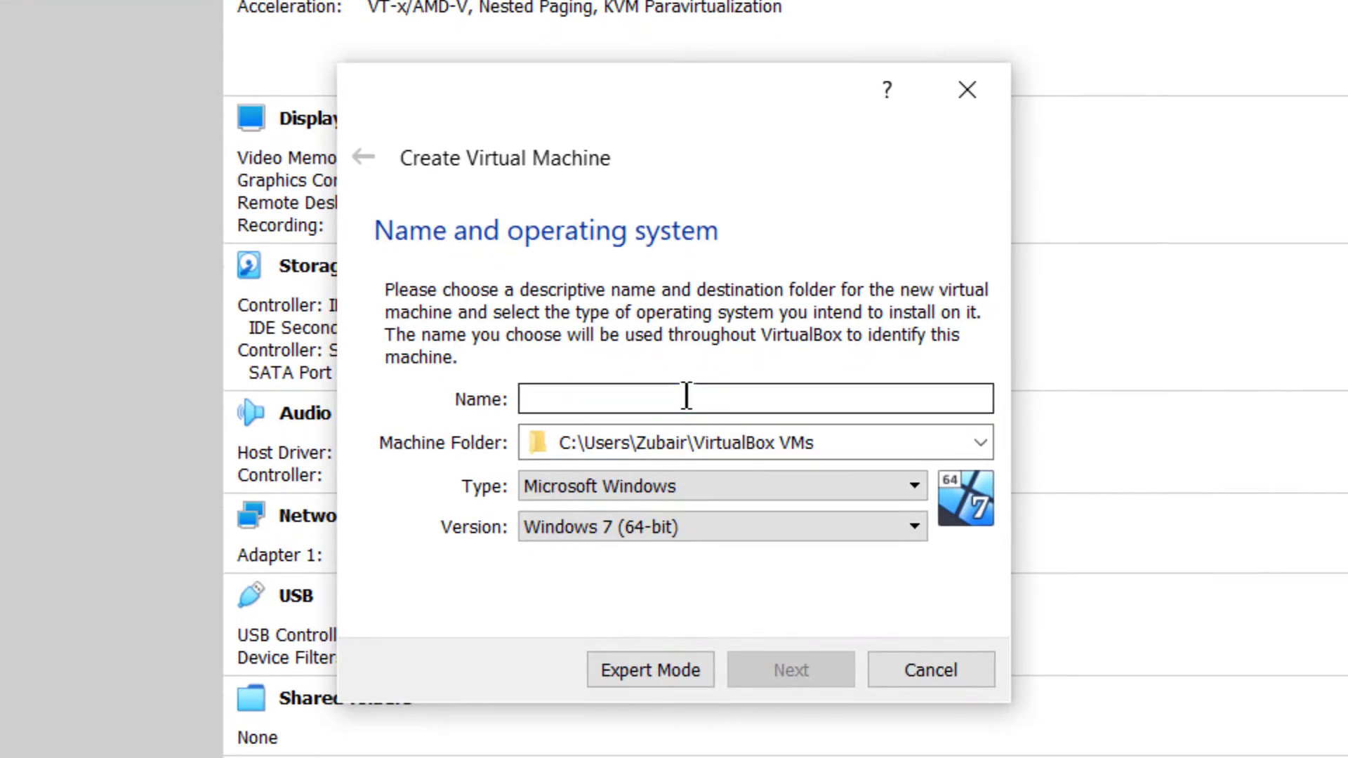
pyautogui.write('Ubuntu')
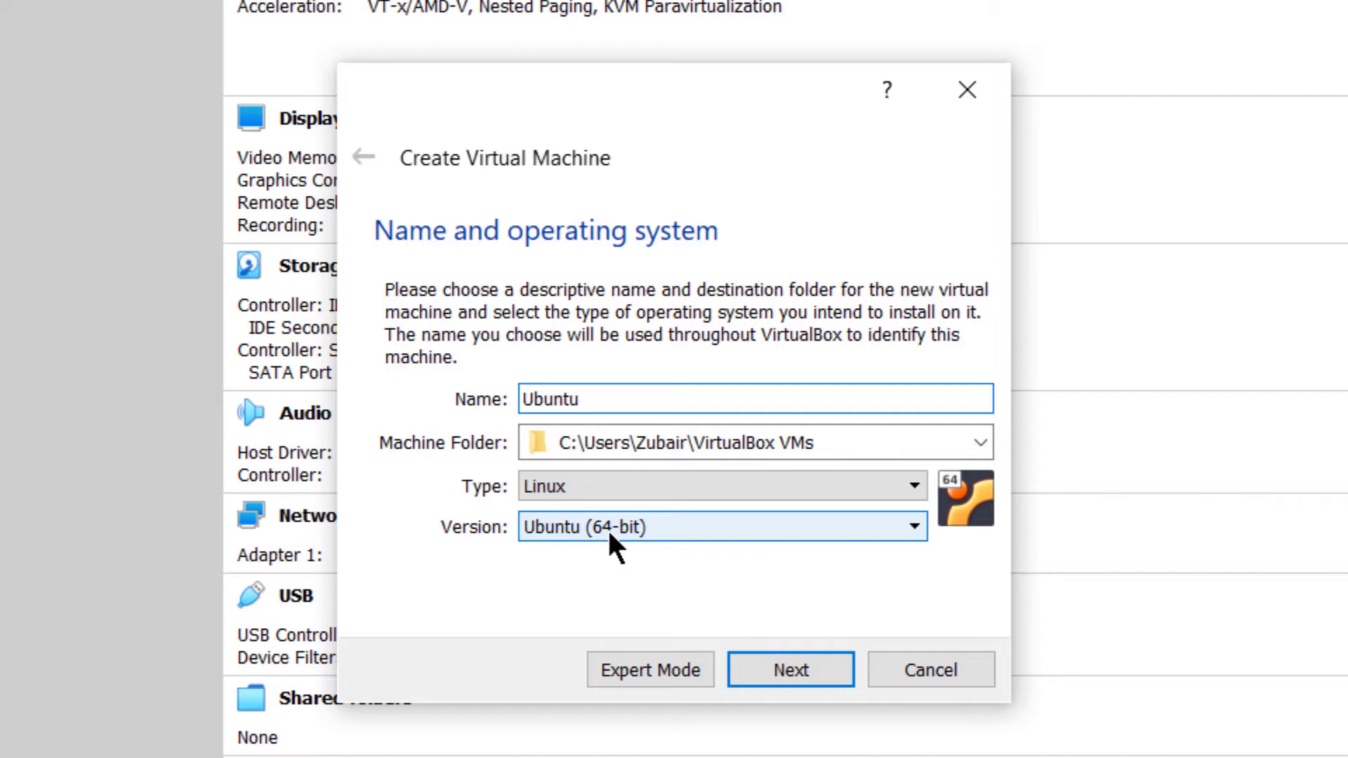
pyautogui.click(776, 663)
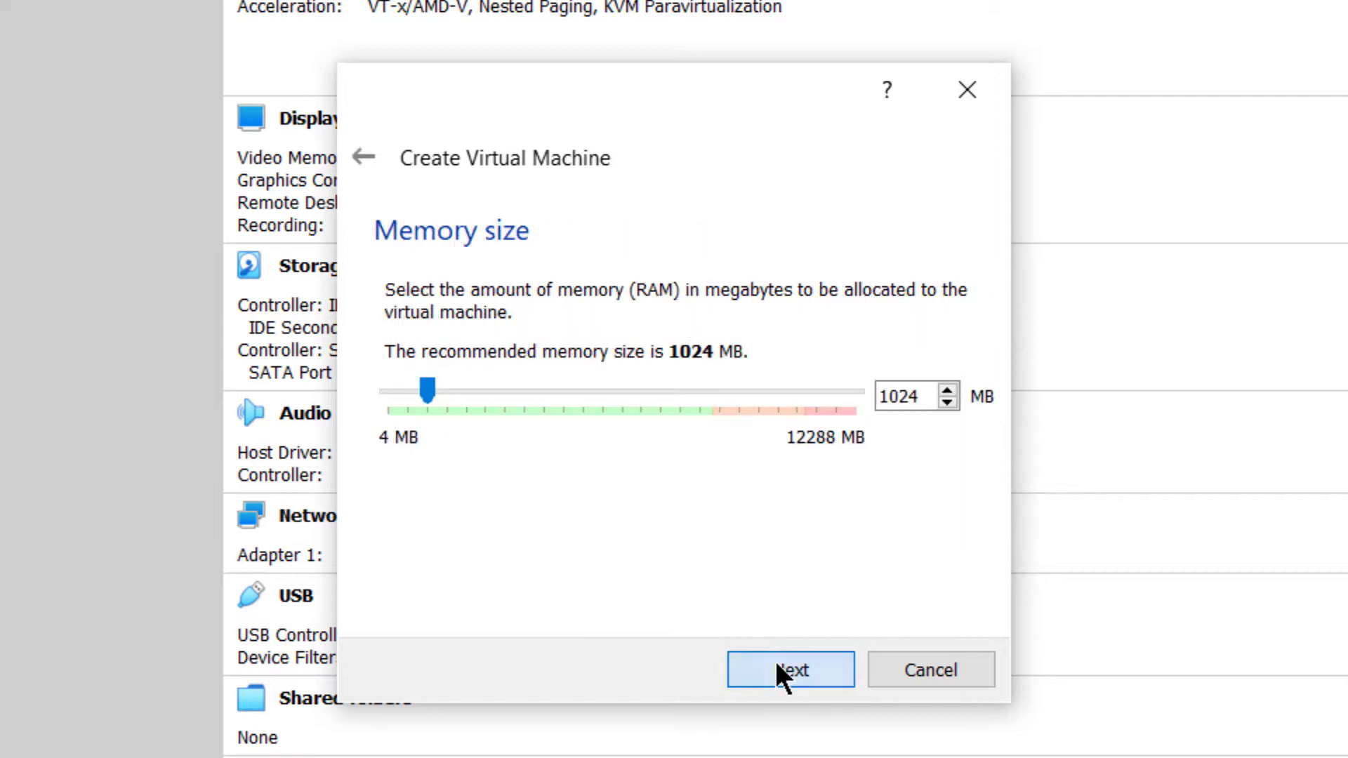
# - Allocate 5632 MB of memory to the new virtual machine
pyautogui.click(699, 386)
pyautogui.click(699, 388)
pyautogui.click(699, 387)
pyautogui.click(699, 388)
pyautogui.click(699, 387)
pyautogui.click(699, 387)
pyautogui.click(698, 388)
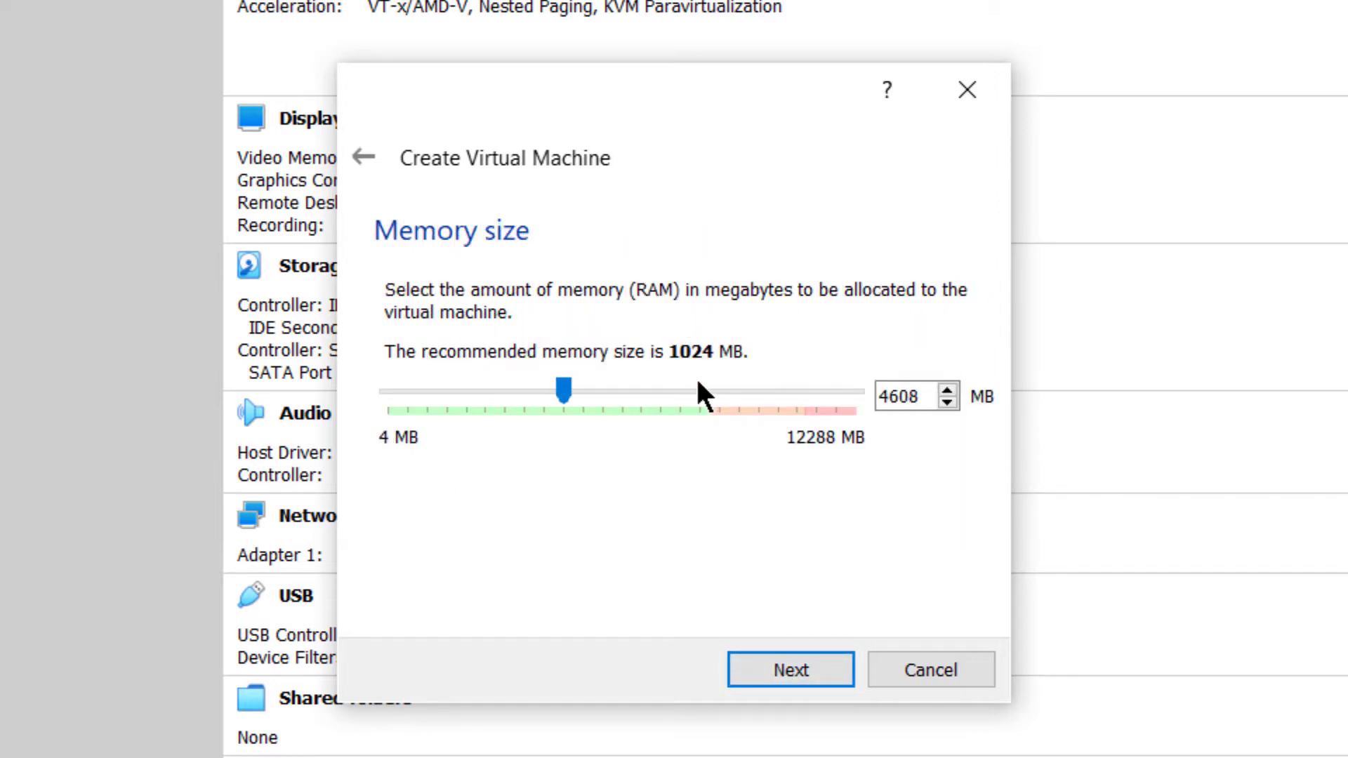
pyautogui.click(699, 388)
pyautogui.click(699, 387)
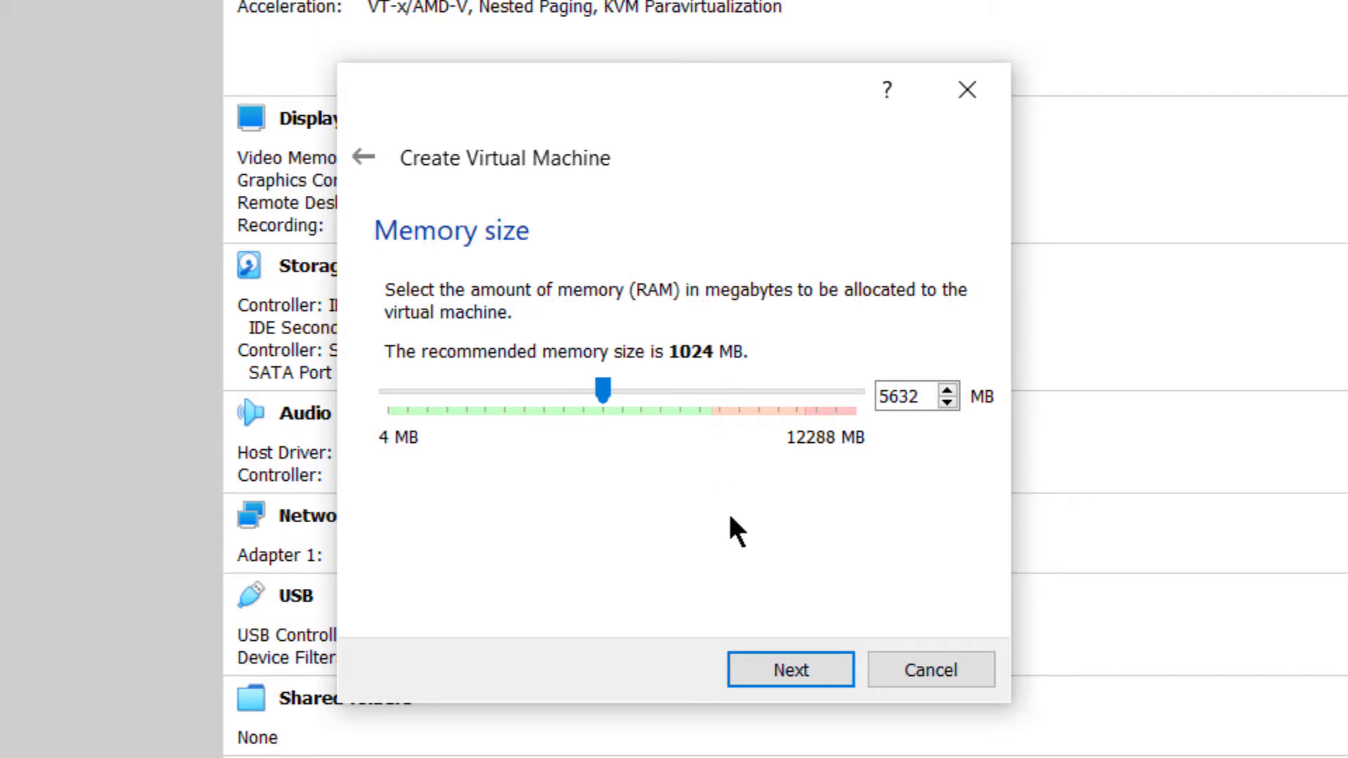
pyautogui.click(784, 671)
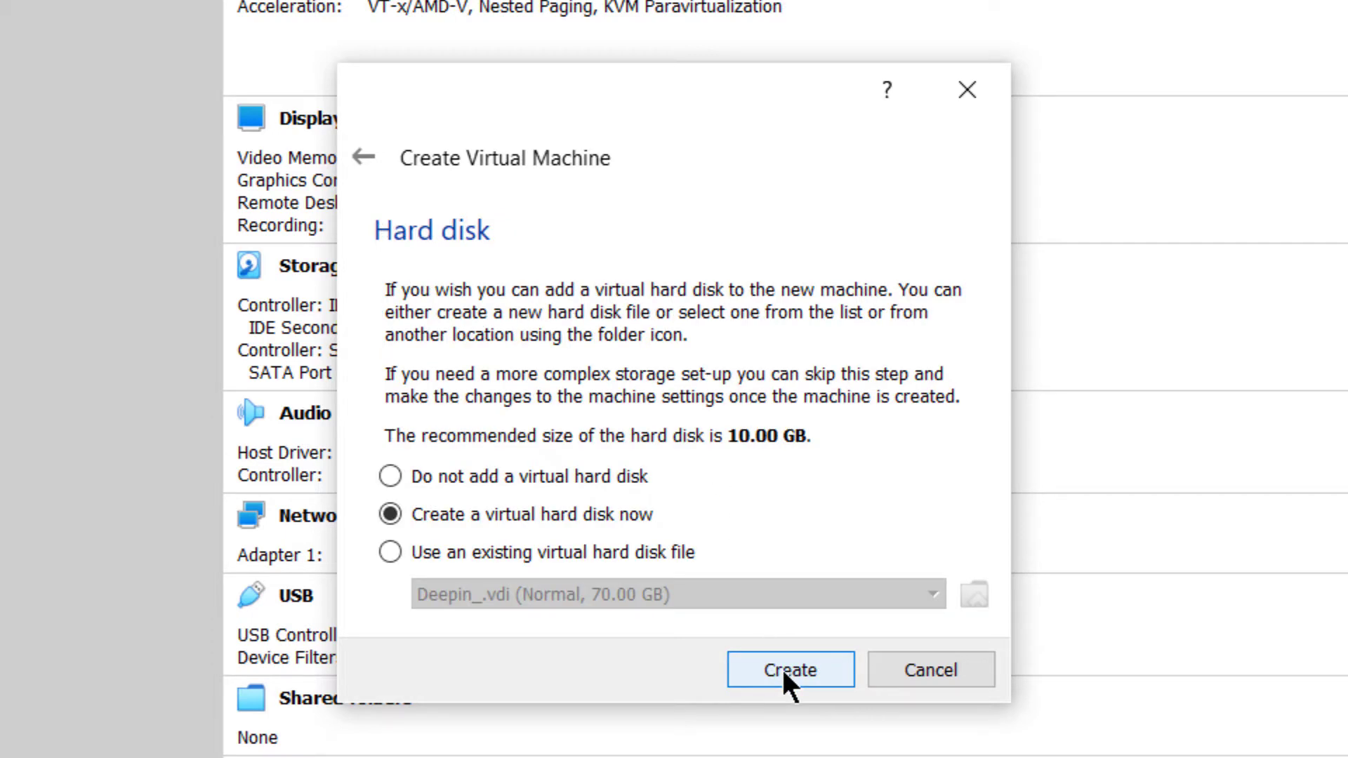
# - Create a virtual hard disk for the machine as a dynamically allocated VDI (VirtualBox Disk Image)
pyautogui.click(784, 674)
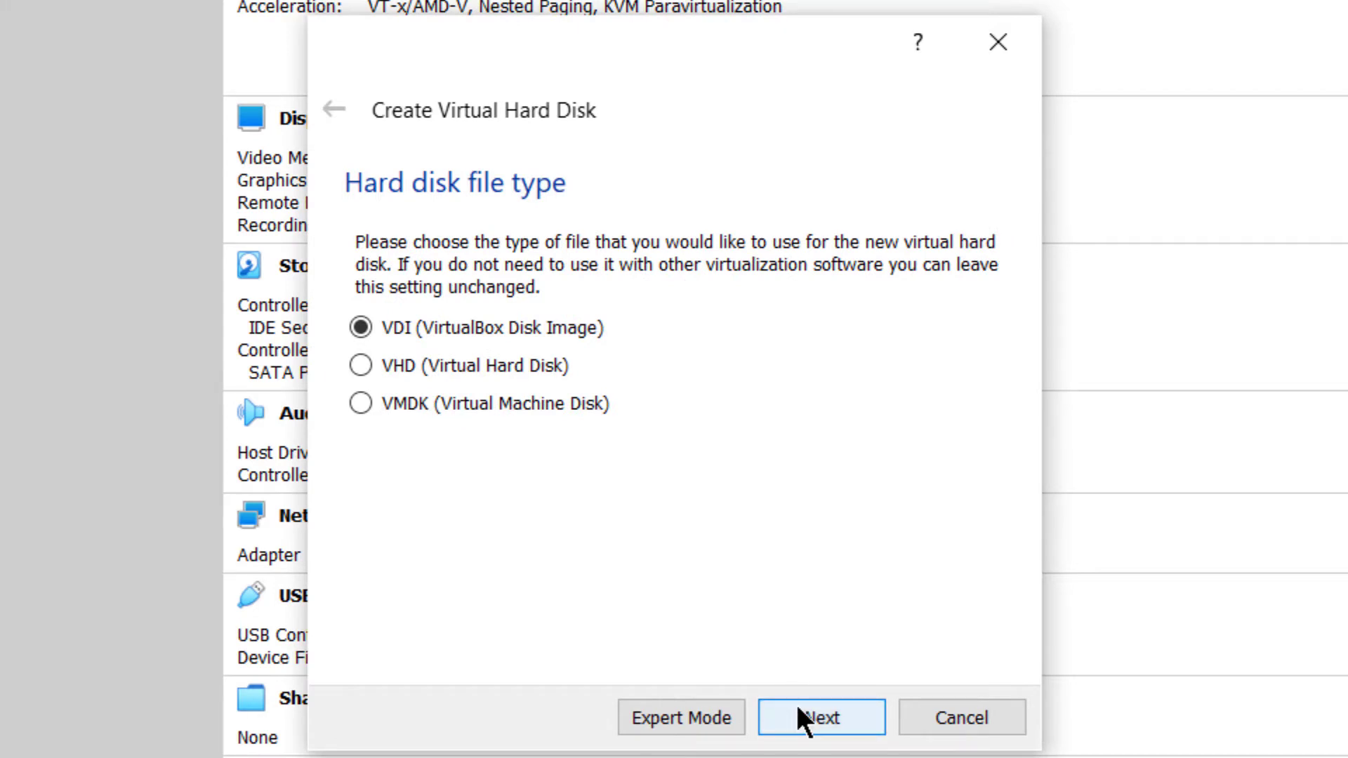
pyautogui.click(796, 706)
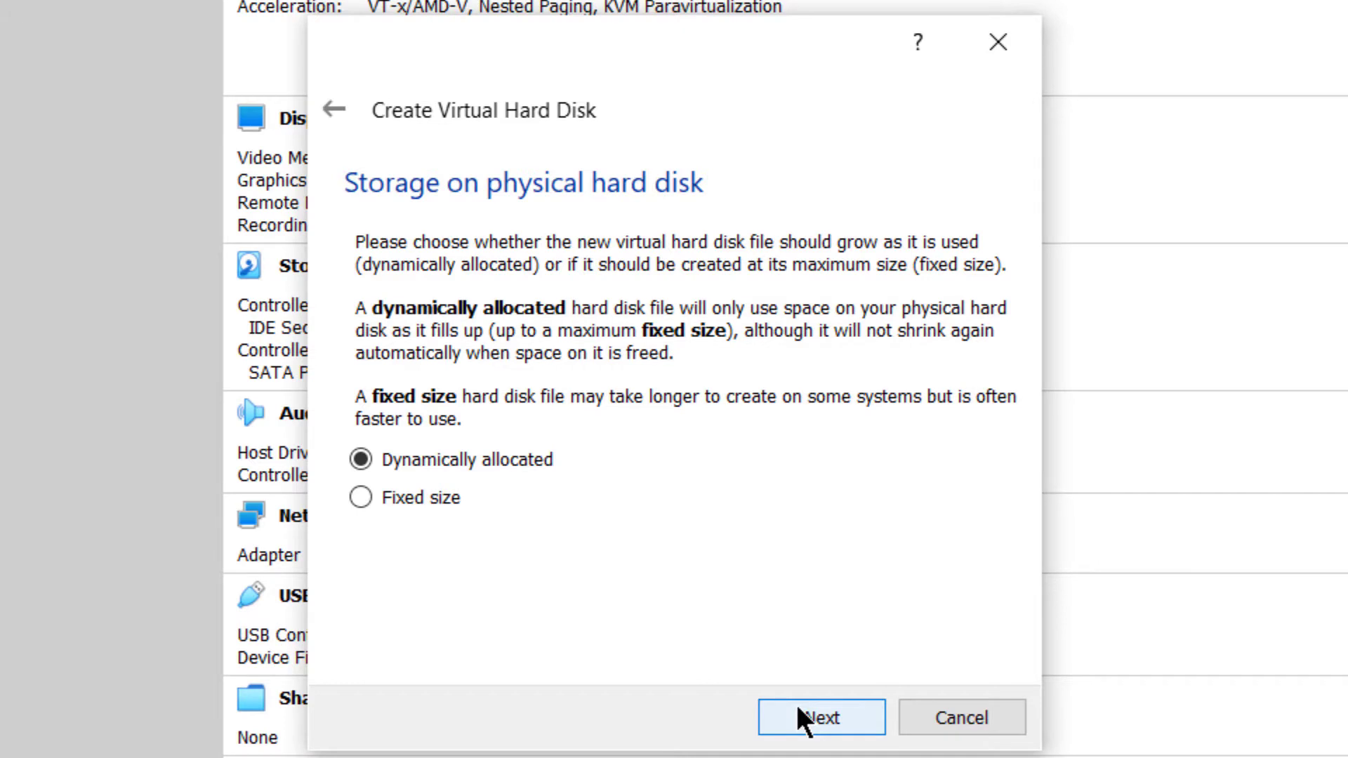
pyautogui.click(796, 705)
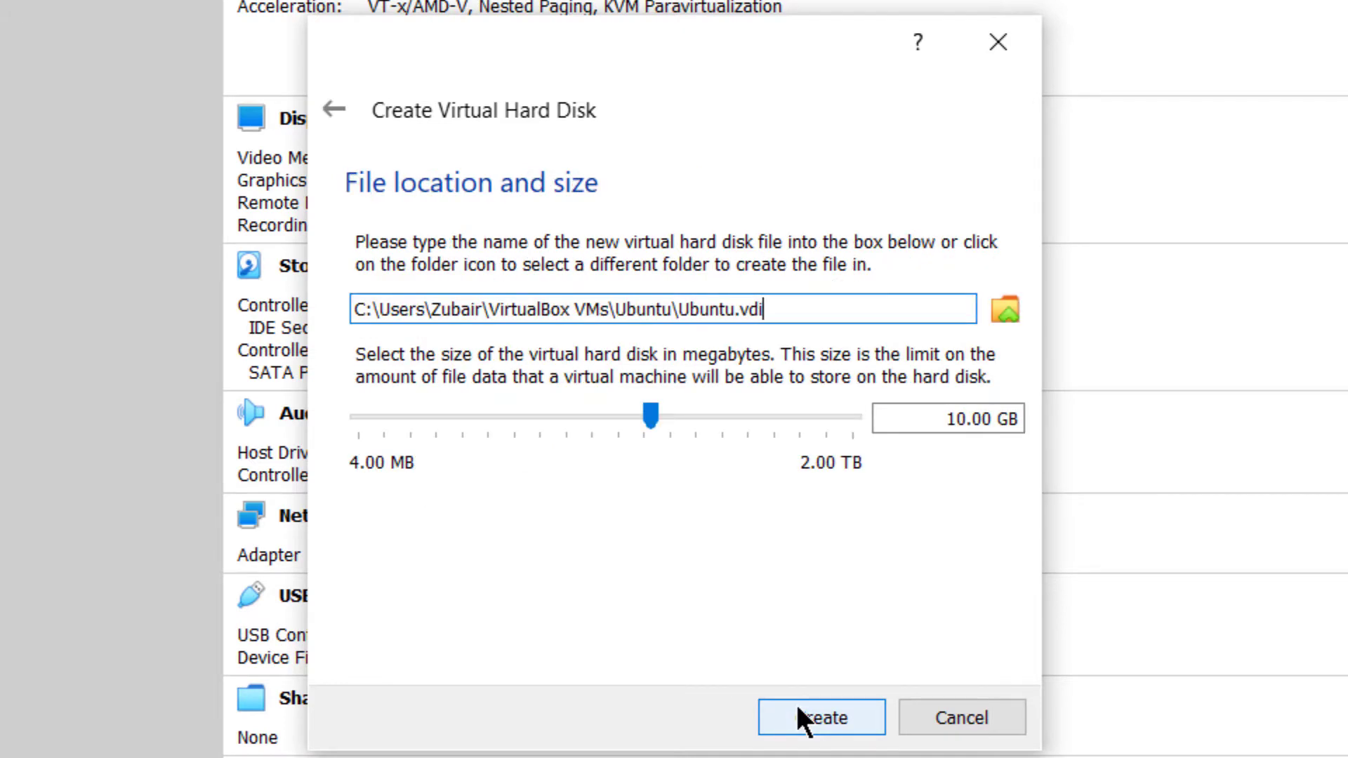
# - Set the virtual hard disk file location to Ubuntu.vdi in the Ubuntu20 folder on Local Disk (D:)
pyautogui.click(1016, 298)
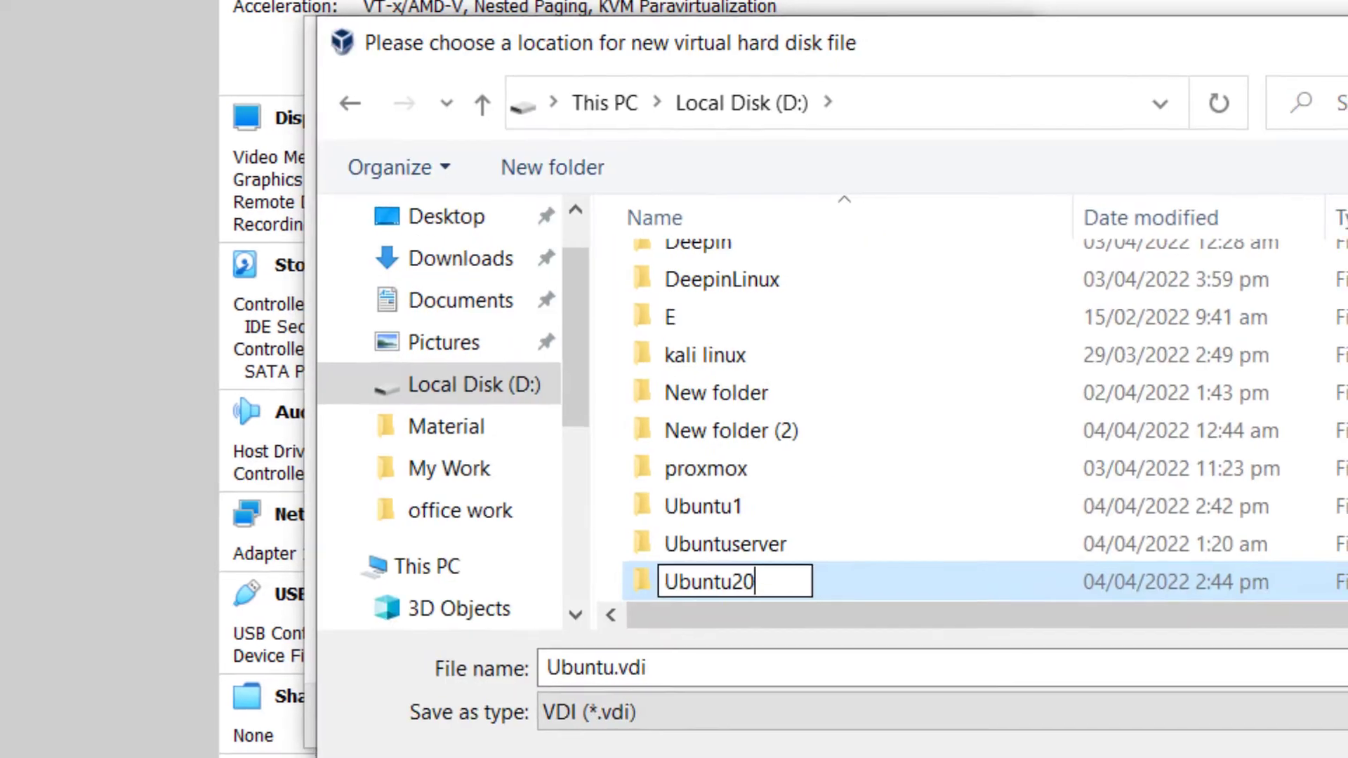
pyautogui.press('Return')
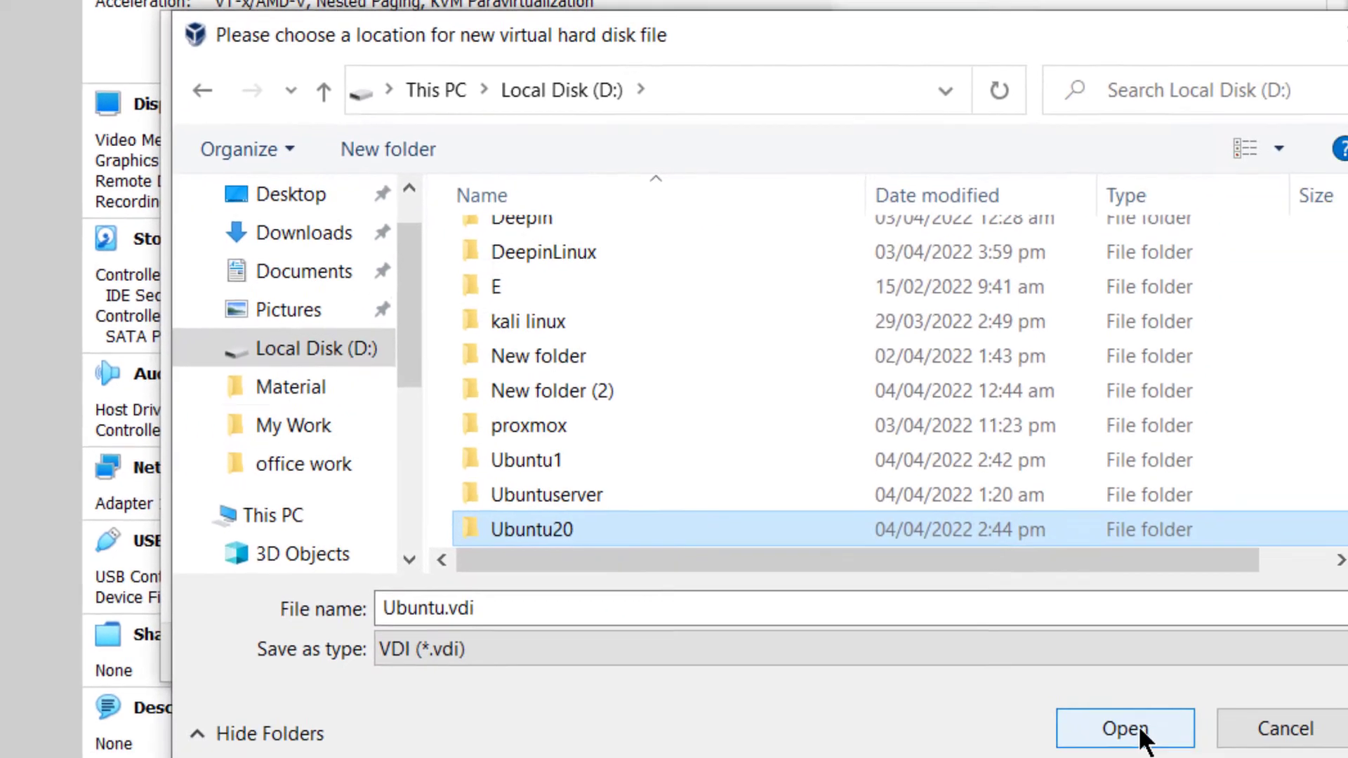
pyautogui.click(1013, 694)
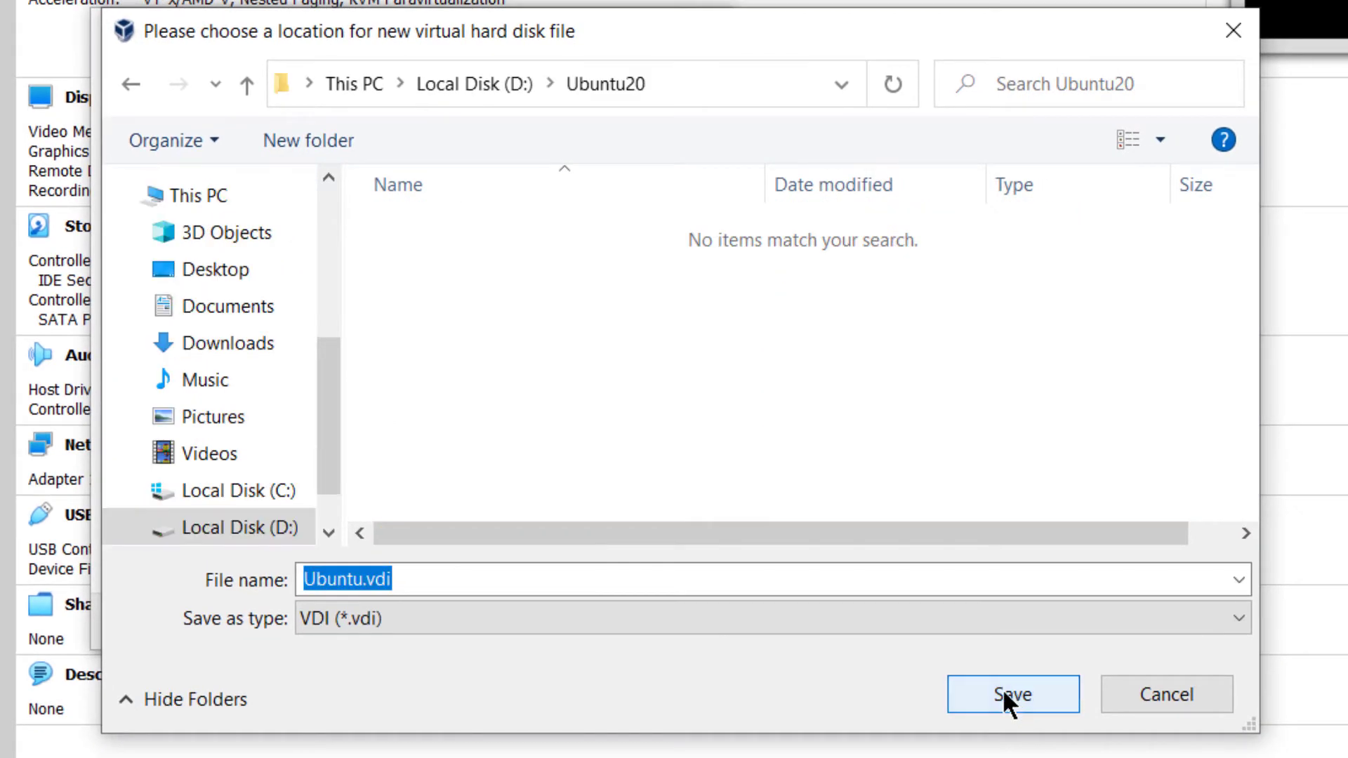
pyautogui.click(1003, 689)
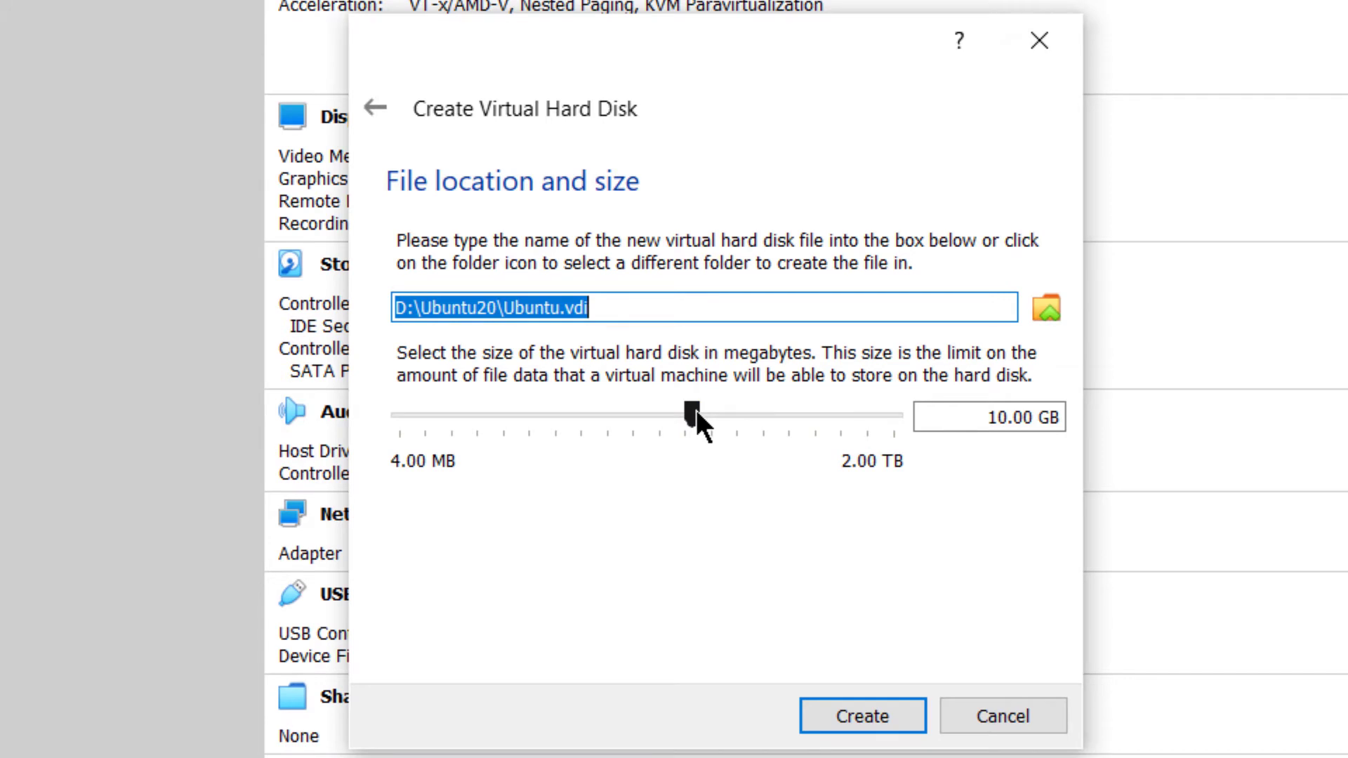
# - Set the virtual hard disk size to 25 GB and finish creating the machine
pyautogui.doubleClick(1000, 419)
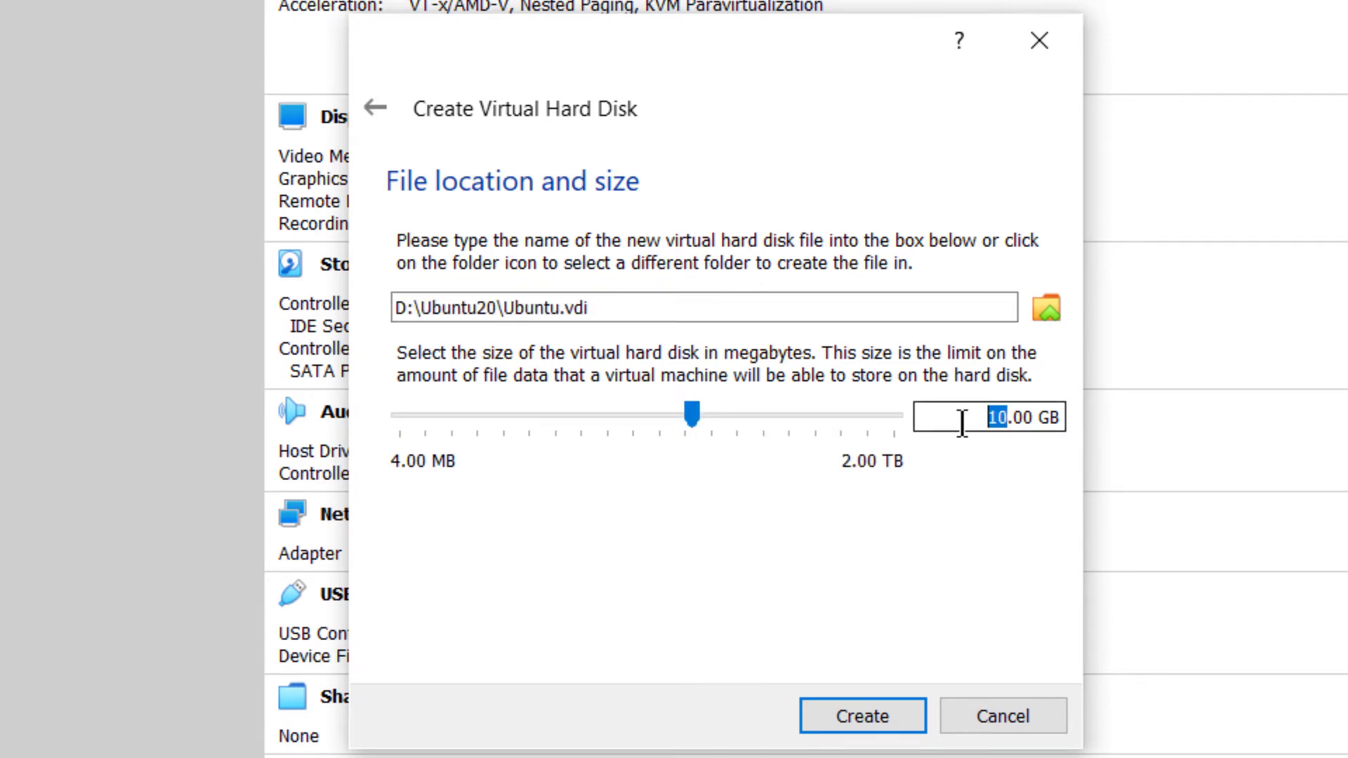
pyautogui.write('25')
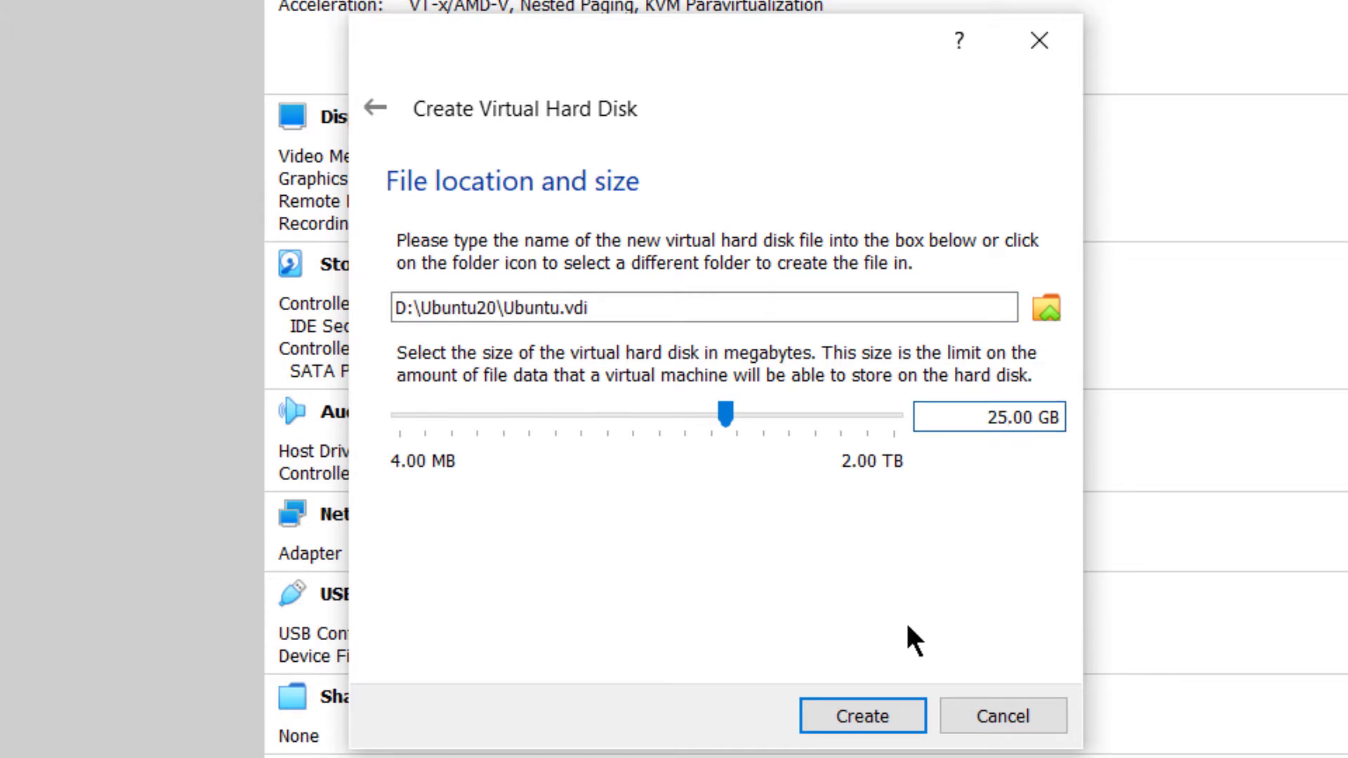
pyautogui.click(881, 720)
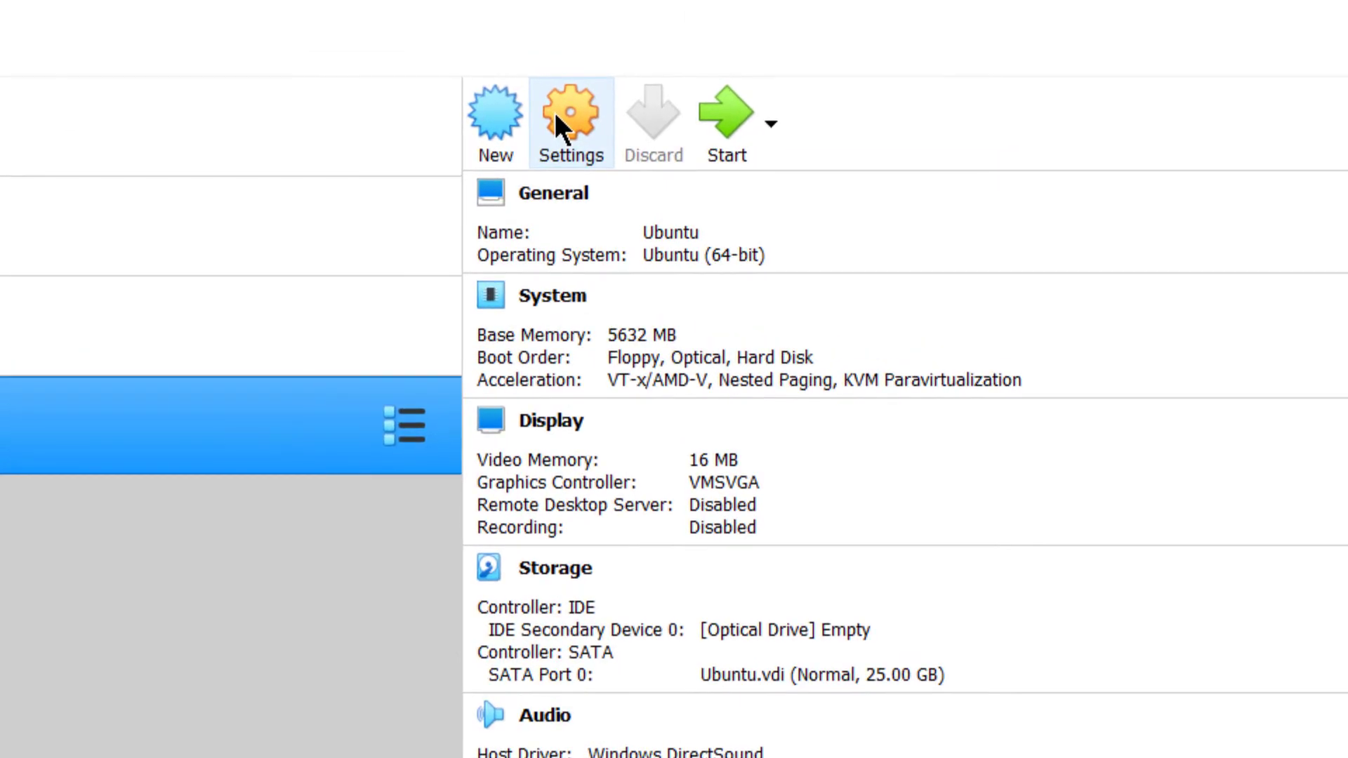
# - Assign 3 processors to the Ubuntu machine in its settings and open its display settings
pyautogui.click(556, 117)
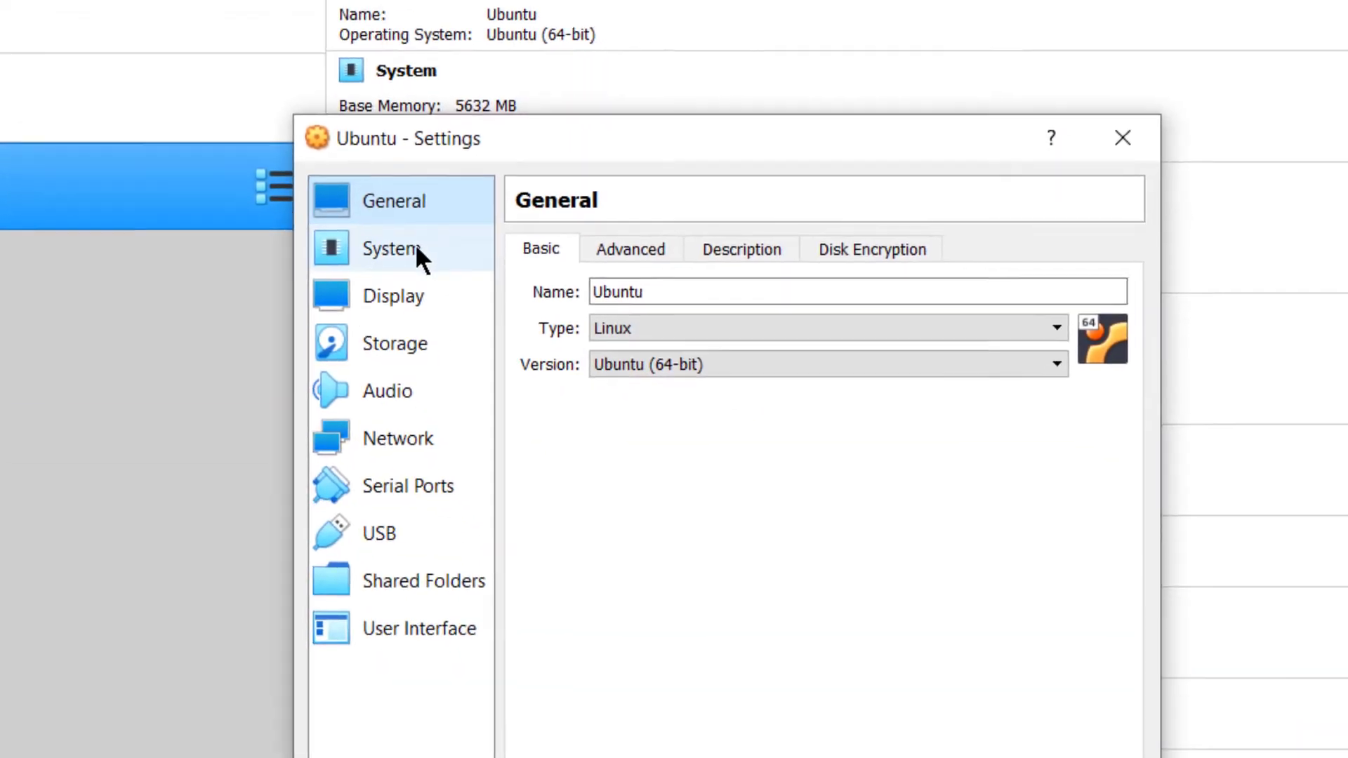
pyautogui.click(570, 497)
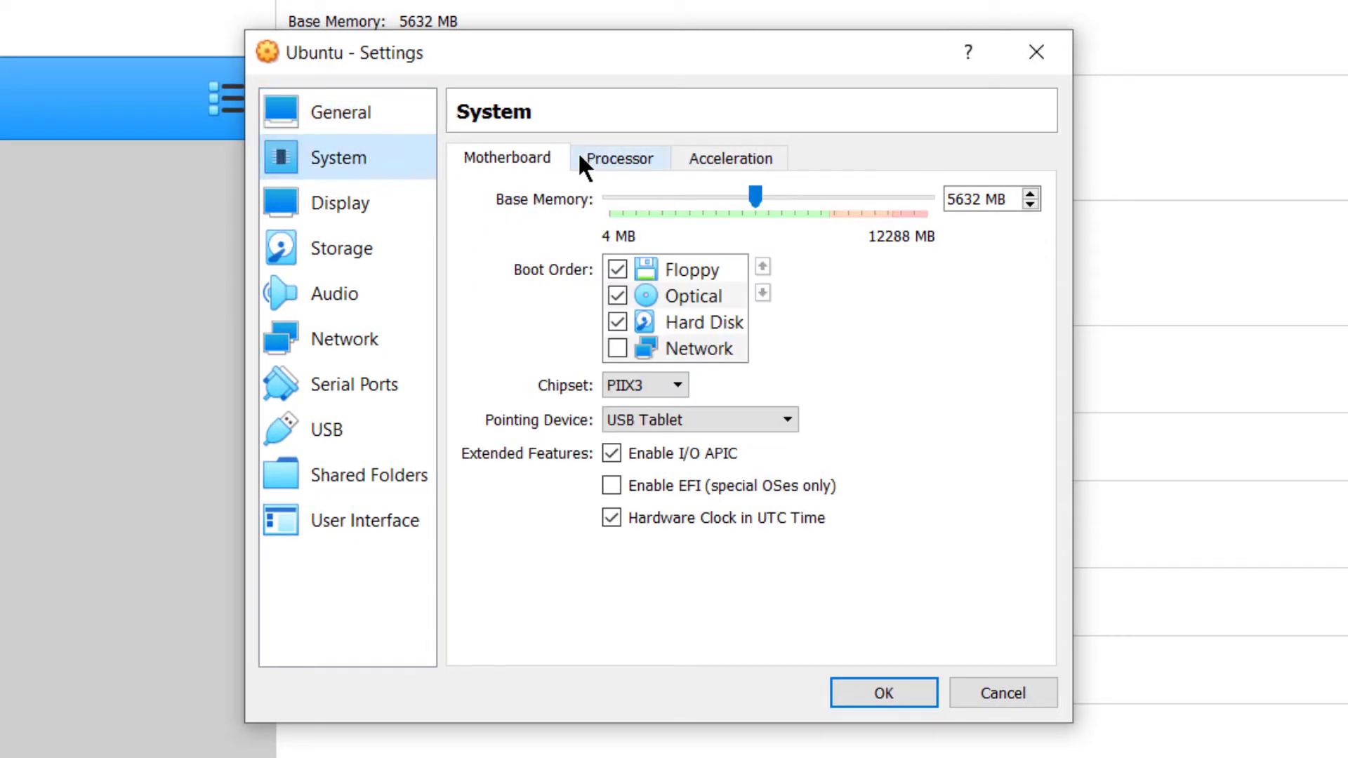
pyautogui.click(599, 158)
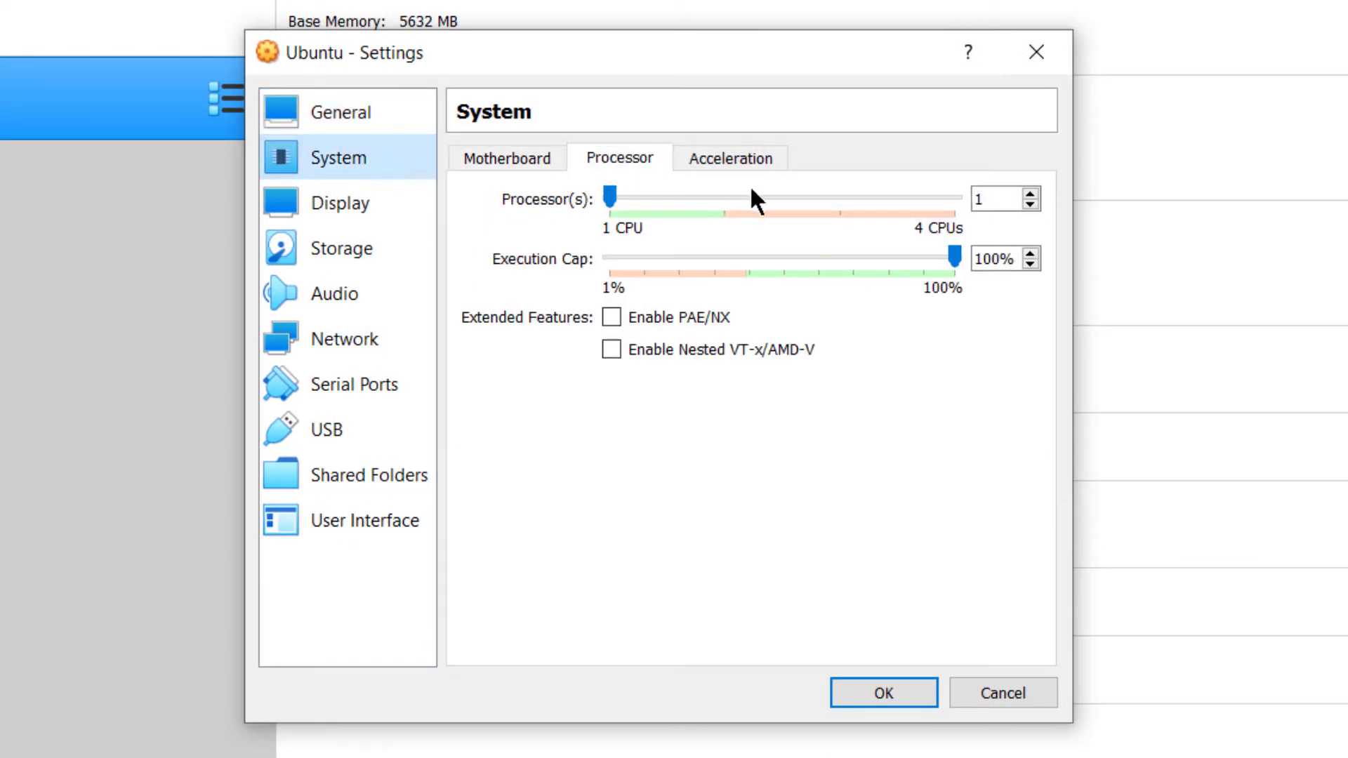
pyautogui.click(795, 197)
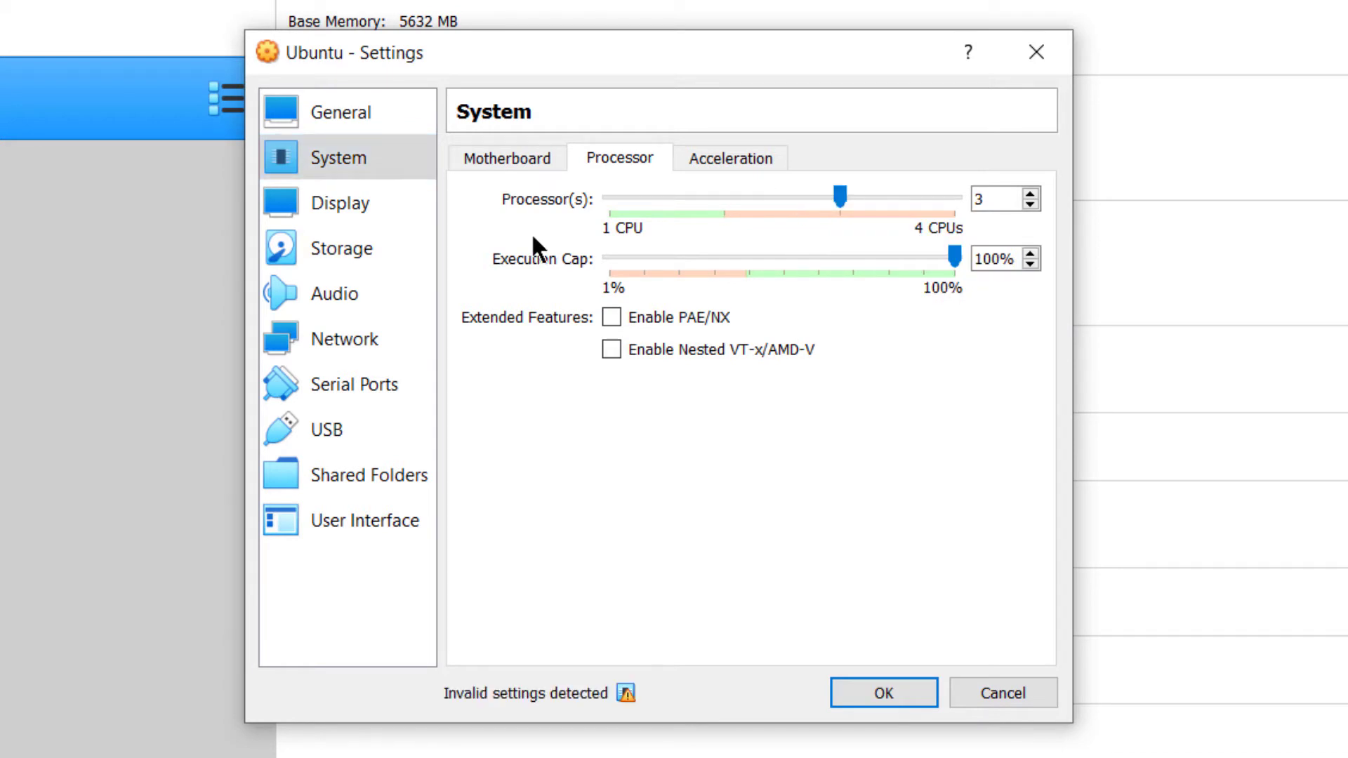
pyautogui.click(364, 200)
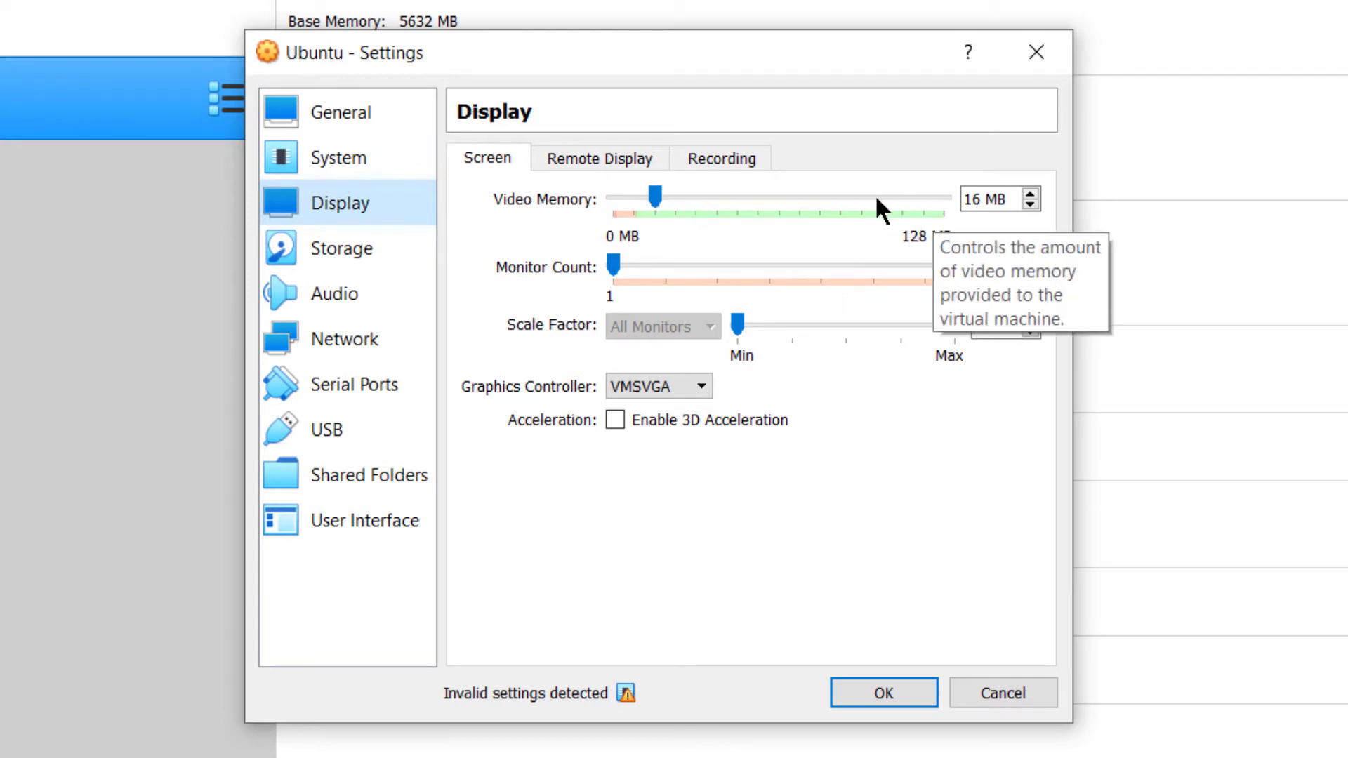
# - Attach ubuntu-21.10-desktop-amd64.iso to the empty IDE optical drive and save the machine settings
pyautogui.click(381, 247)
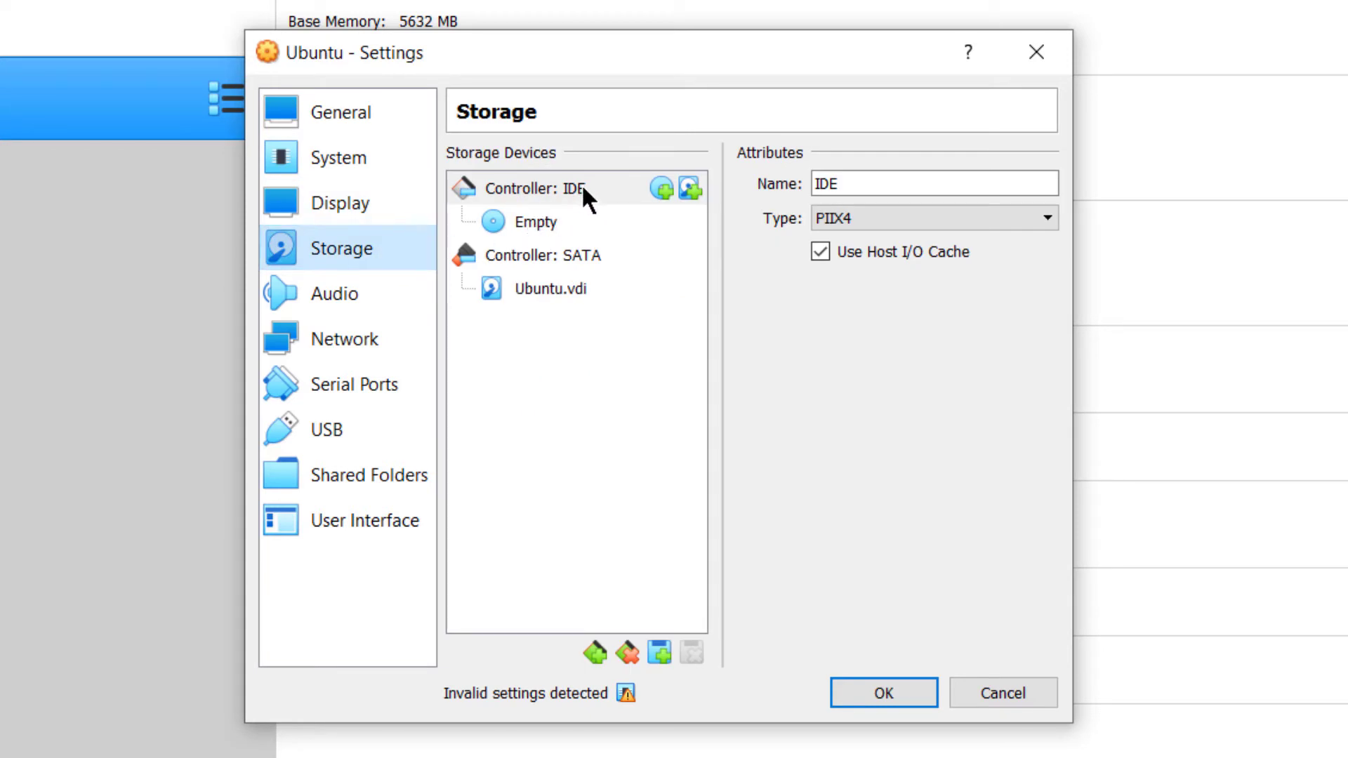
pyautogui.click(548, 221)
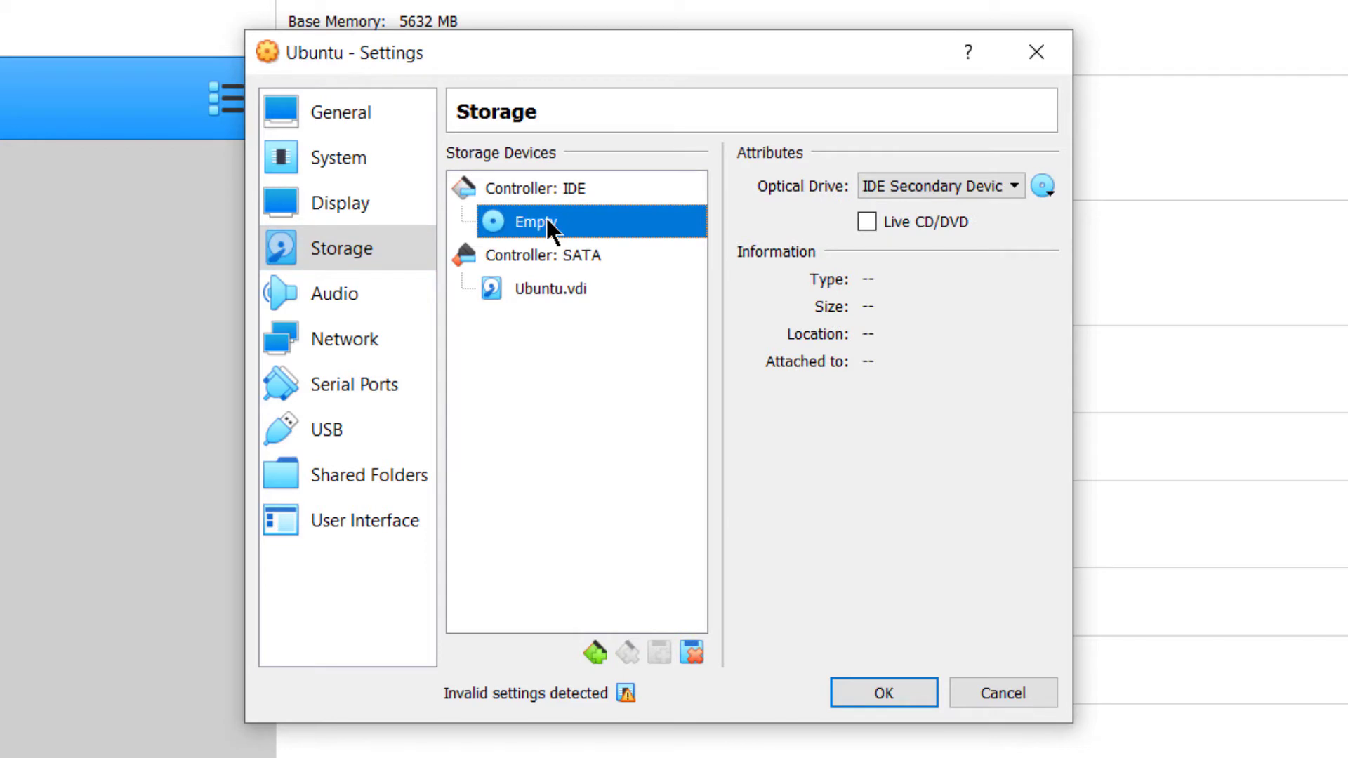
pyautogui.click(1045, 184)
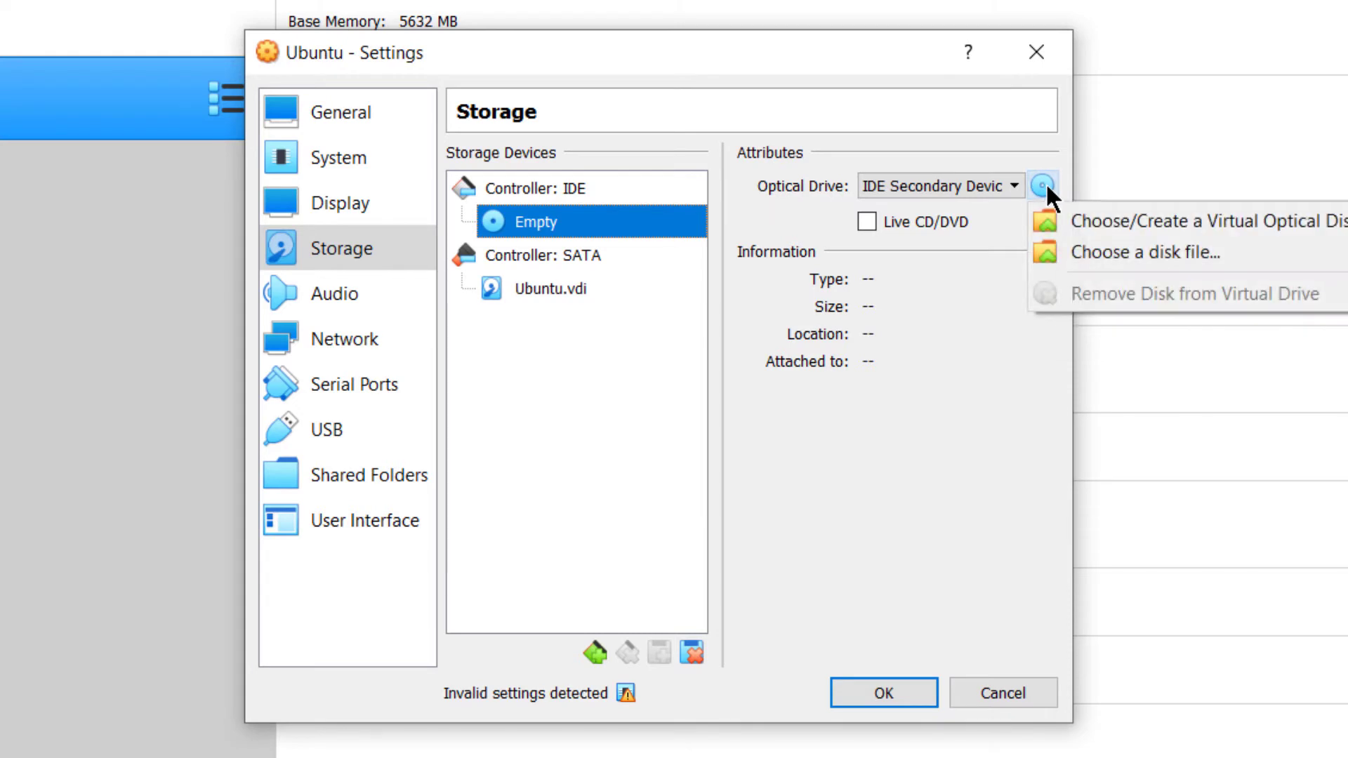
pyautogui.click(1093, 254)
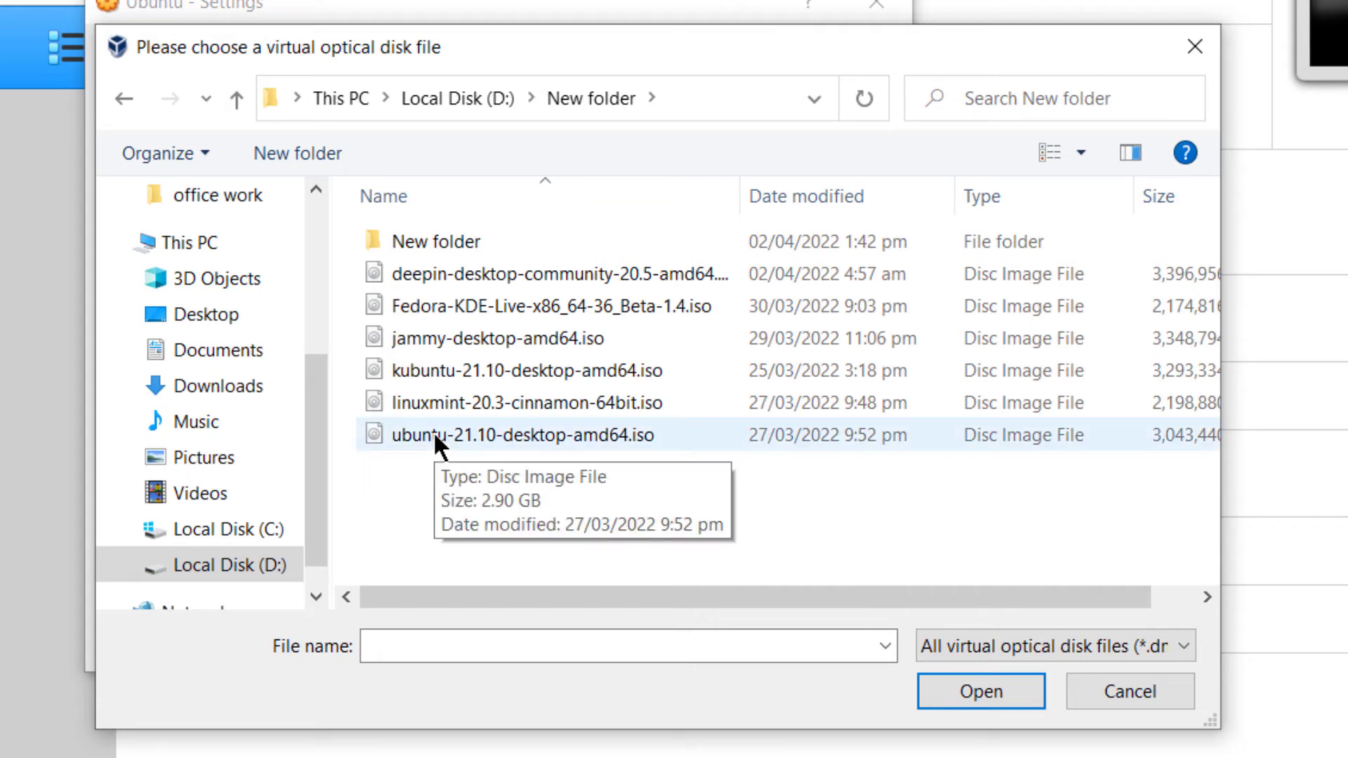
pyautogui.doubleClick(432, 431)
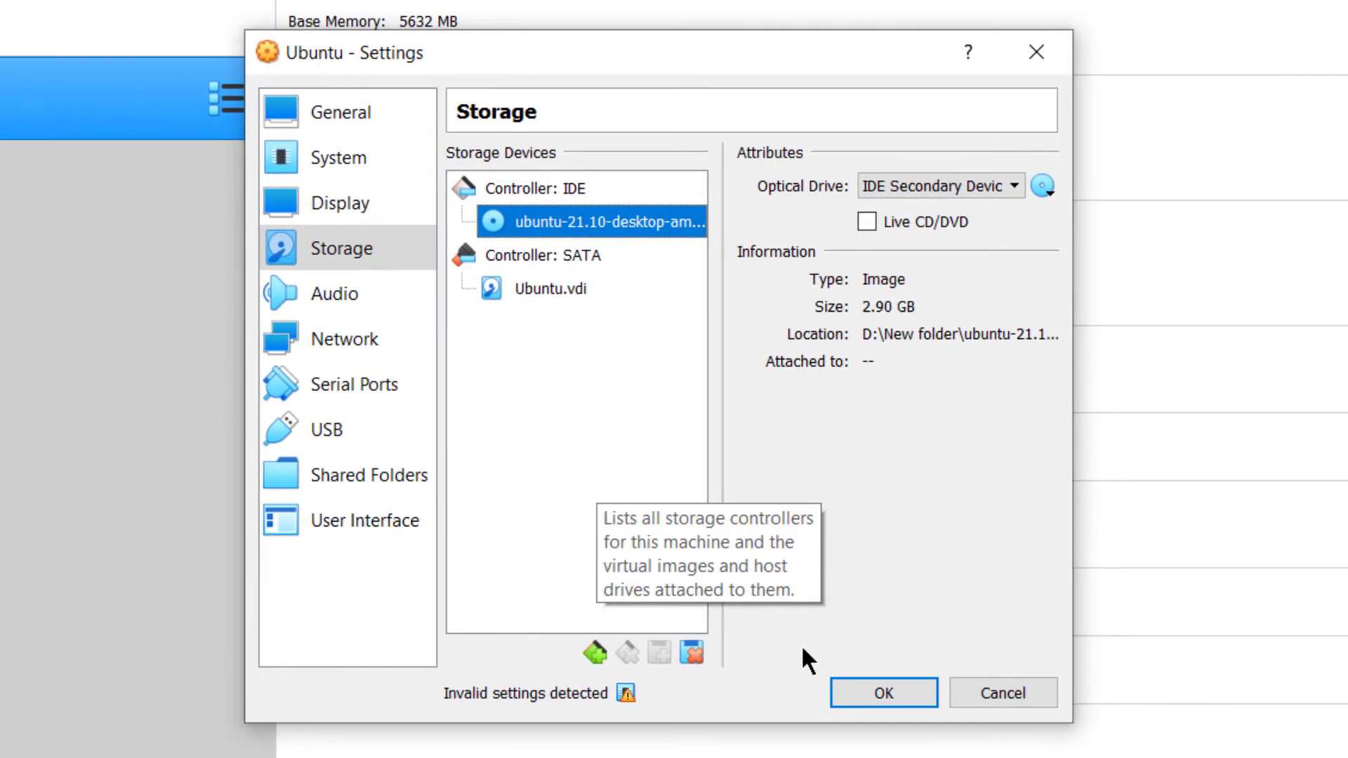
pyautogui.click(865, 691)
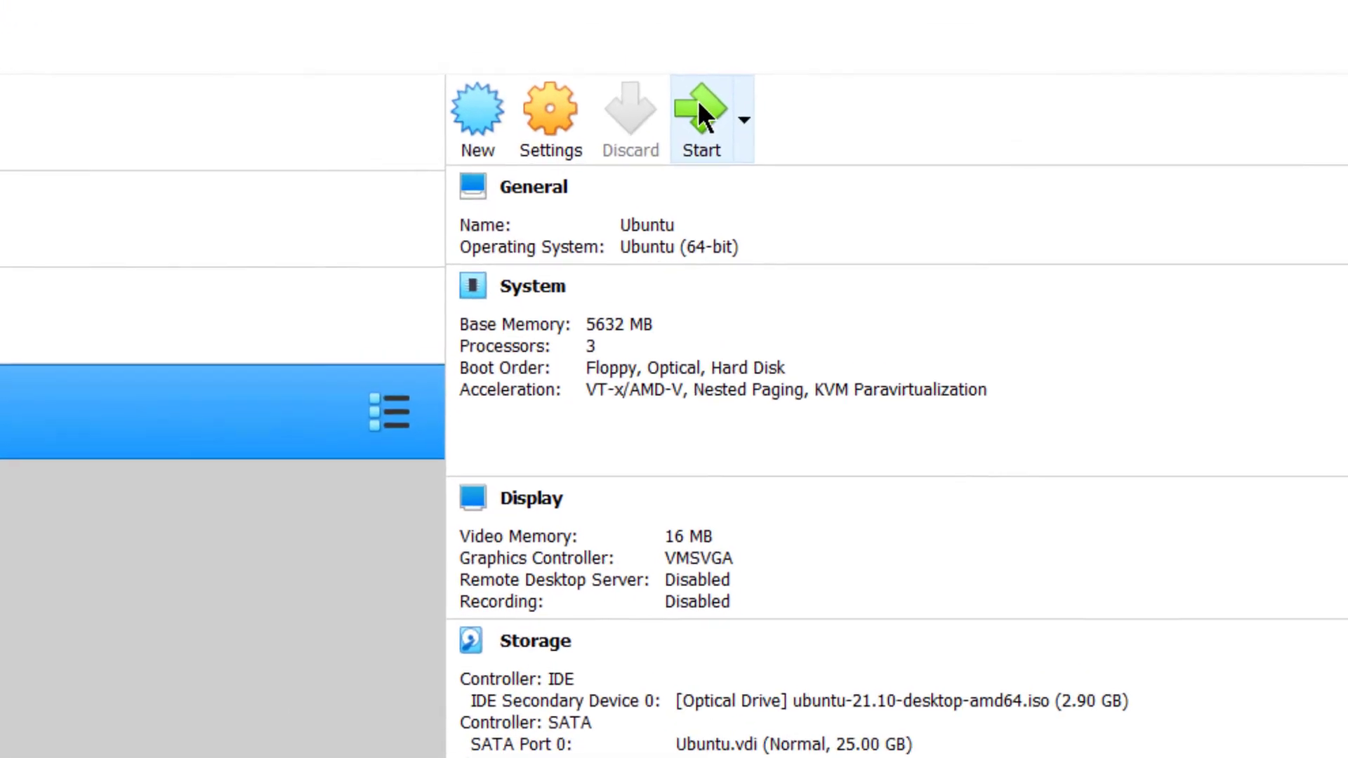
# - Start the Ubuntu virtual machine and dismiss the keyboard capture and mouse integration notices
pyautogui.click(705, 106)
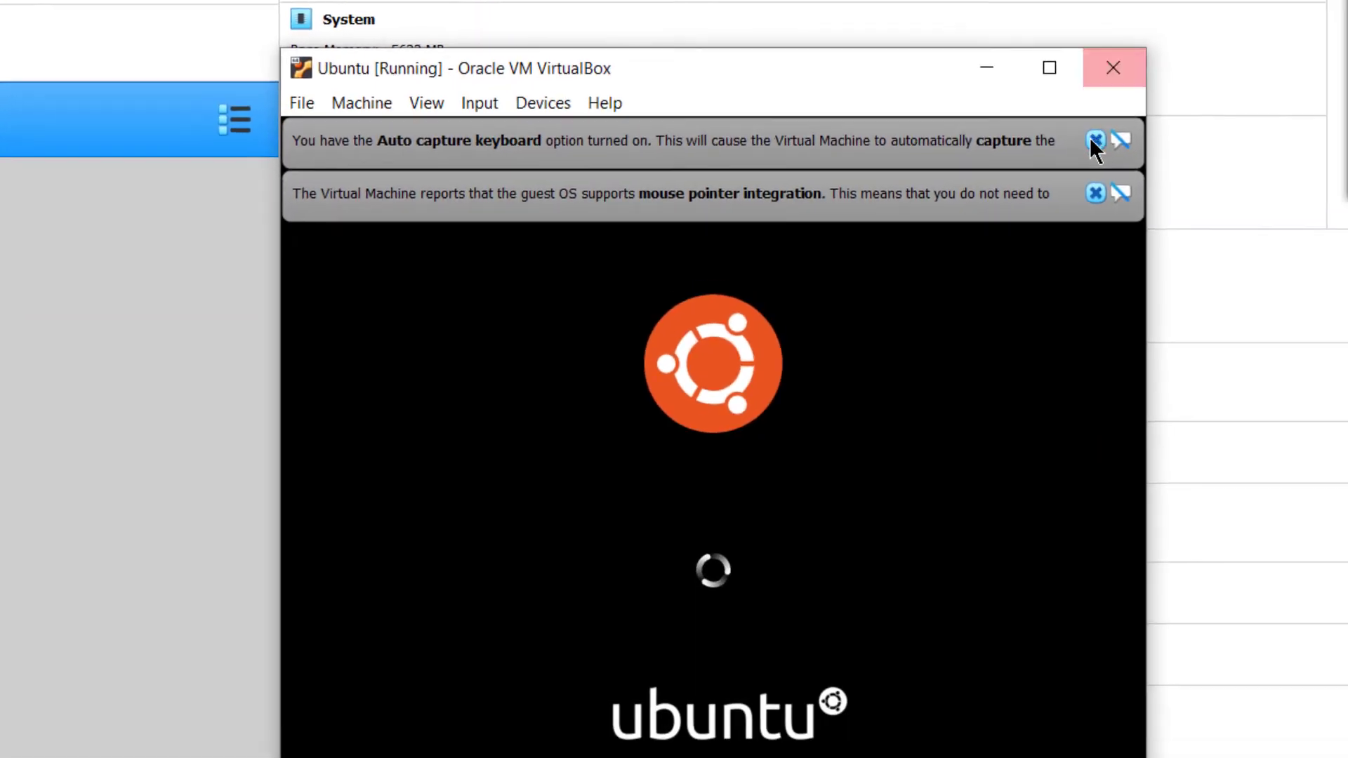
pyautogui.click(1347, 390)
pyautogui.click(1347, 395)
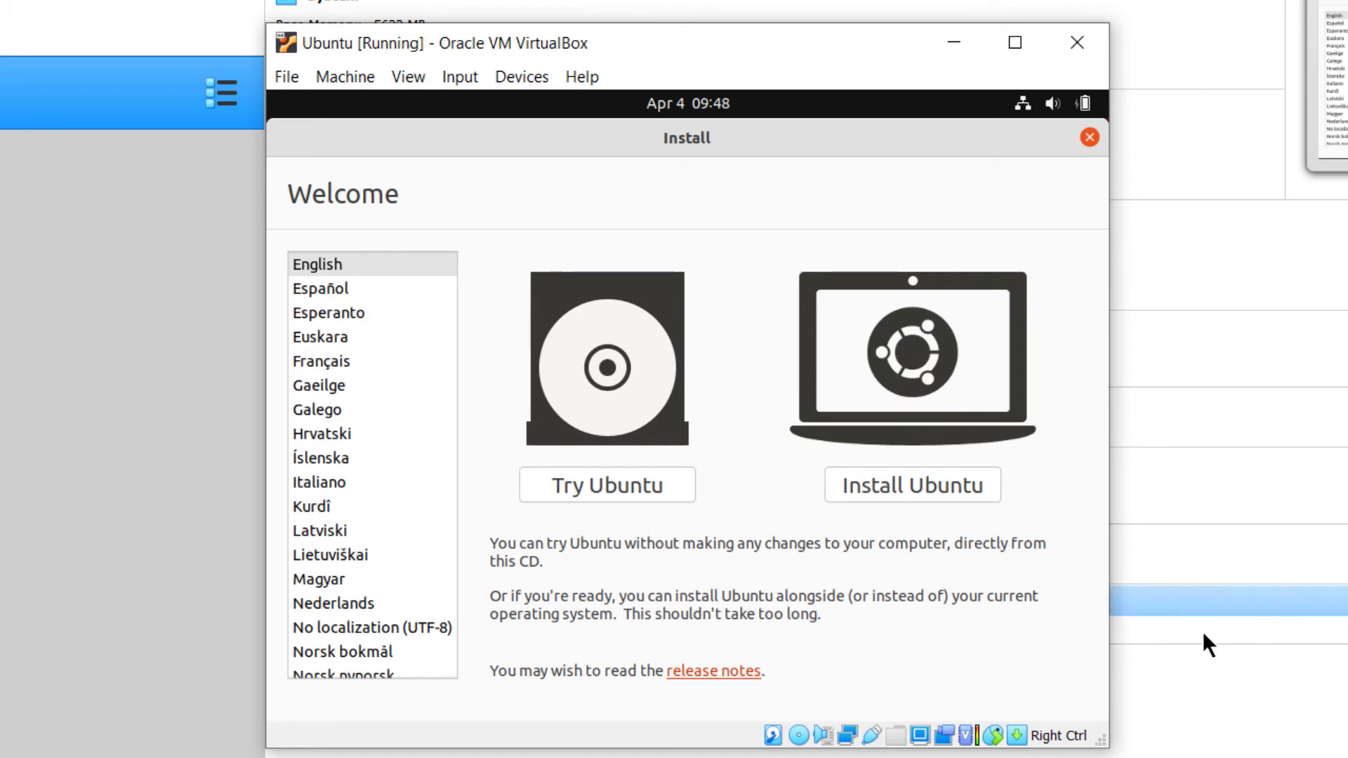
# - Begin installing Ubuntu with the English (US) keyboard layout and Normal installation, without downloading updates during installation
pyautogui.click(941, 485)
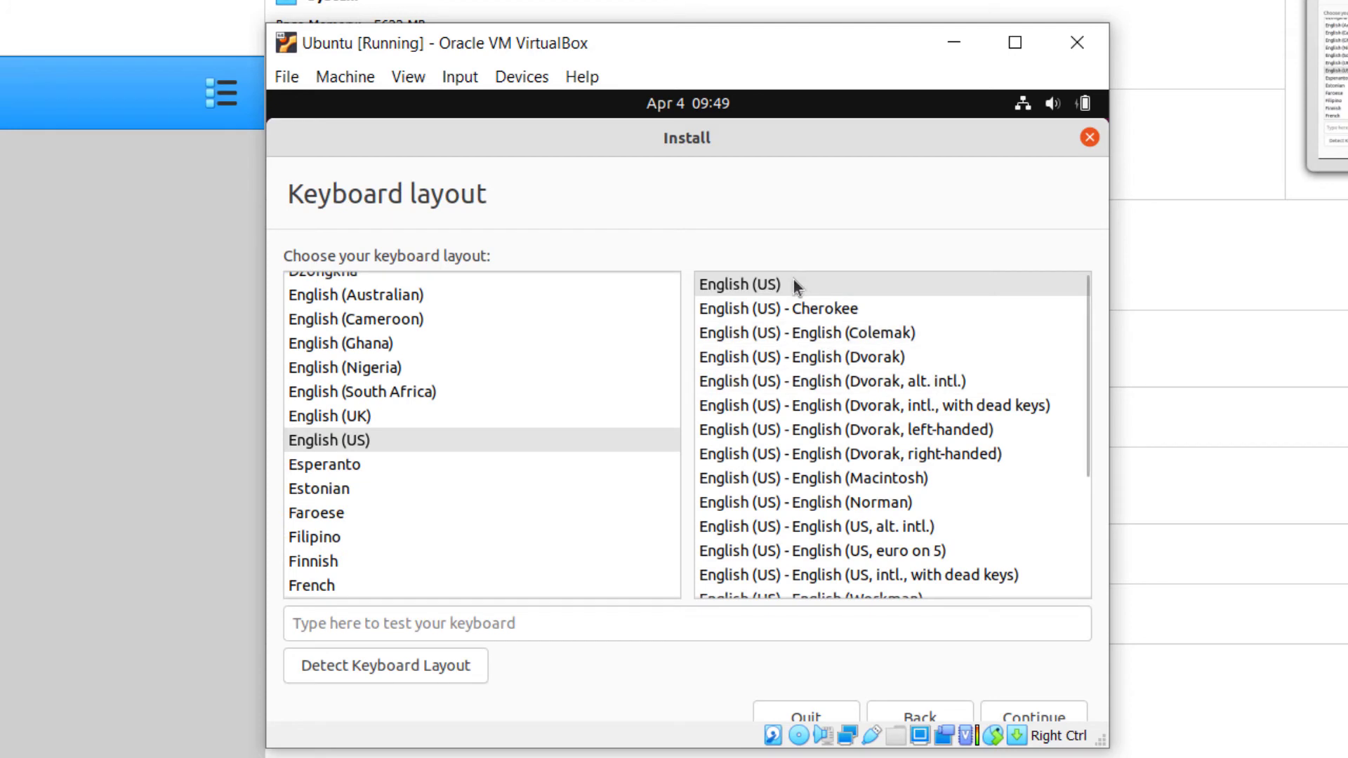
pyautogui.click(1034, 715)
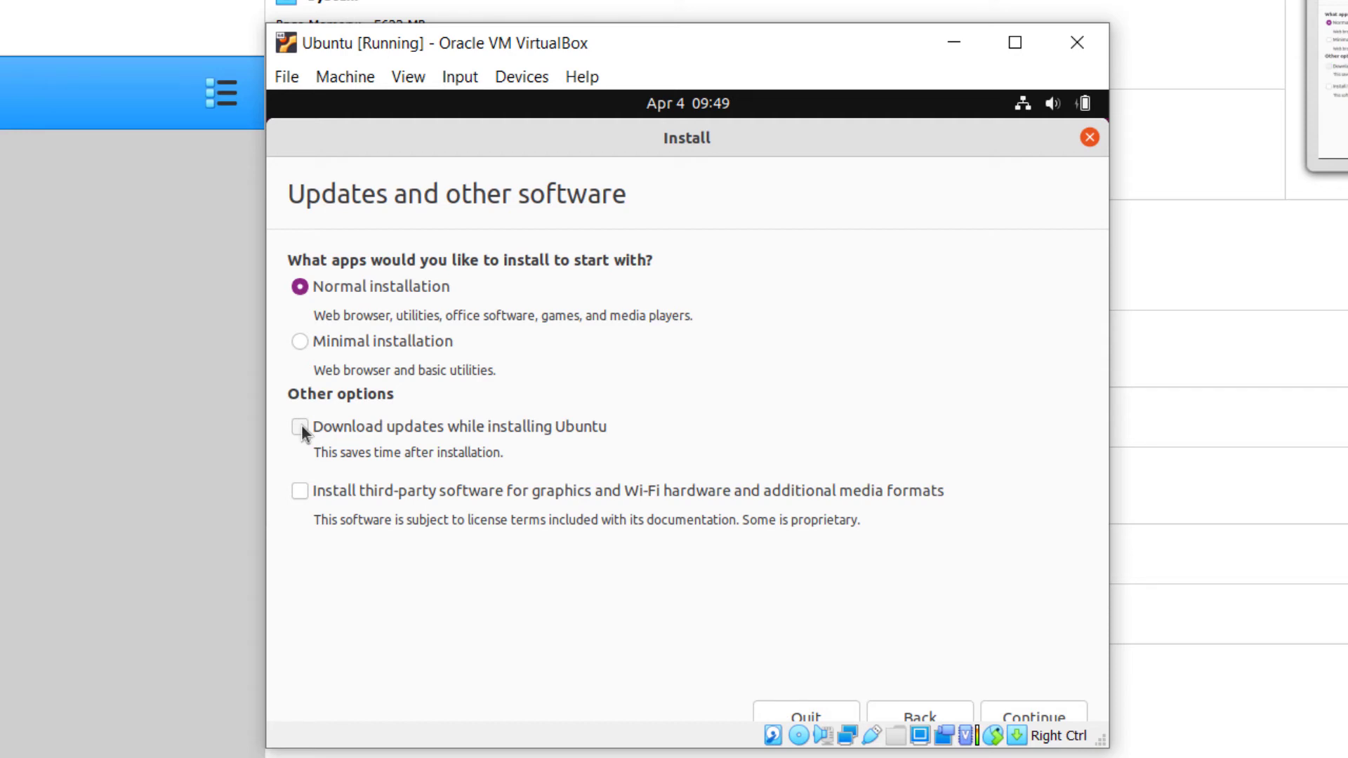
pyautogui.click(1000, 715)
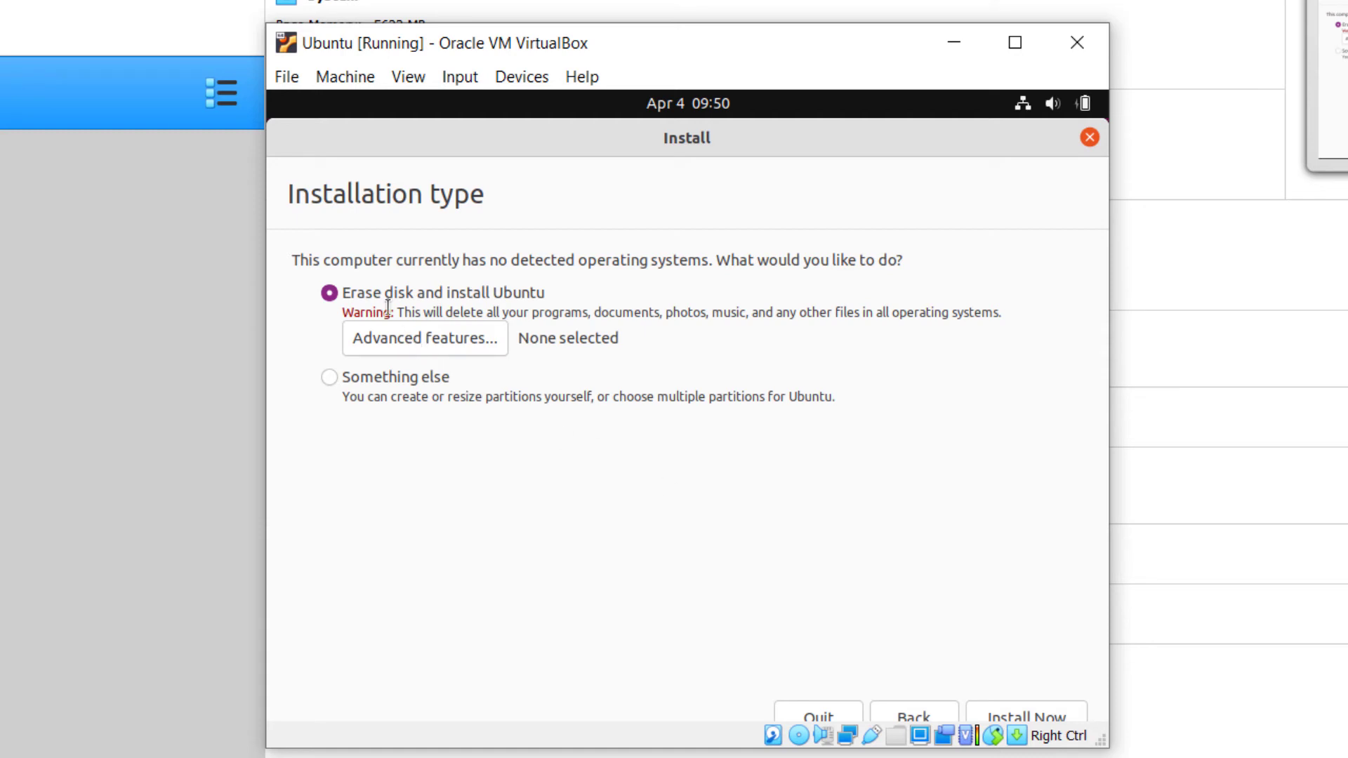
# - Confirm erasing the disk to install Ubuntu and choose Toronto as the time zone location
pyautogui.click(1031, 711)
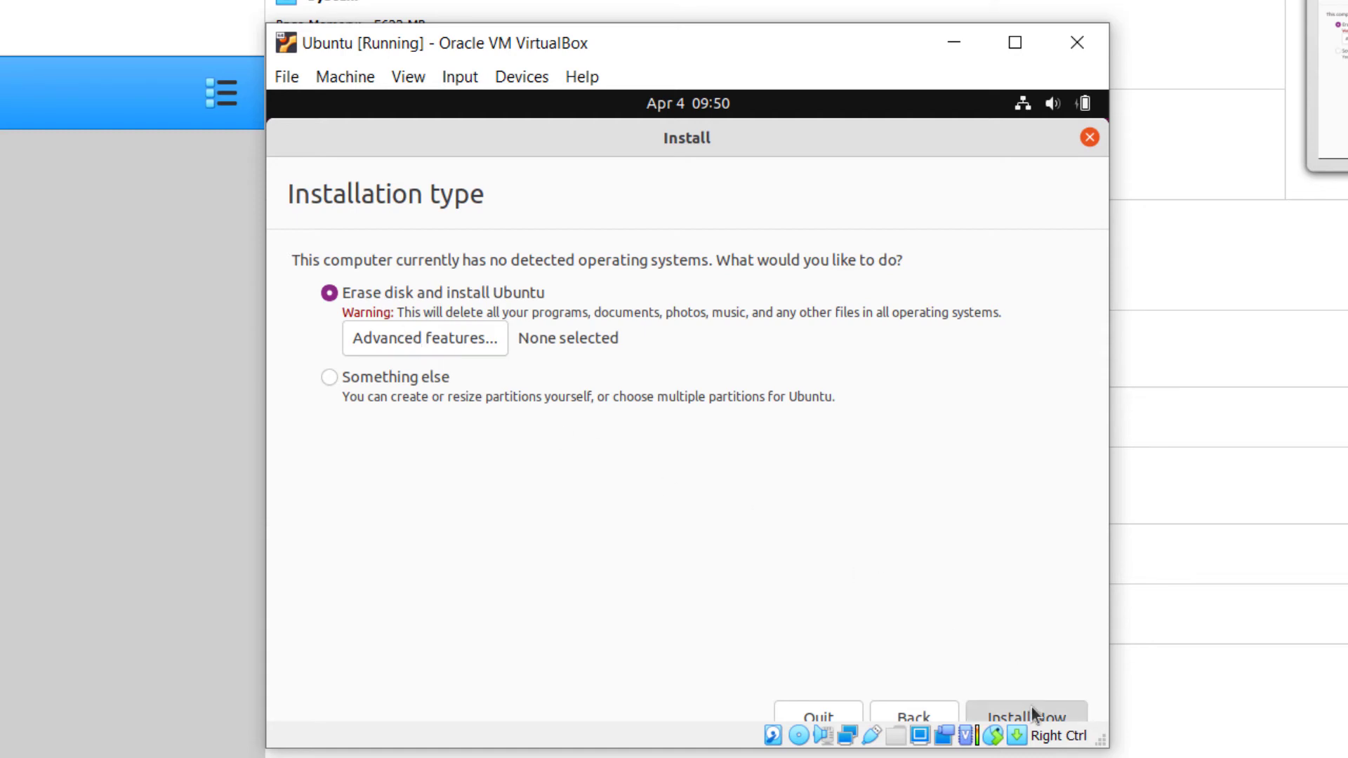
pyautogui.click(992, 601)
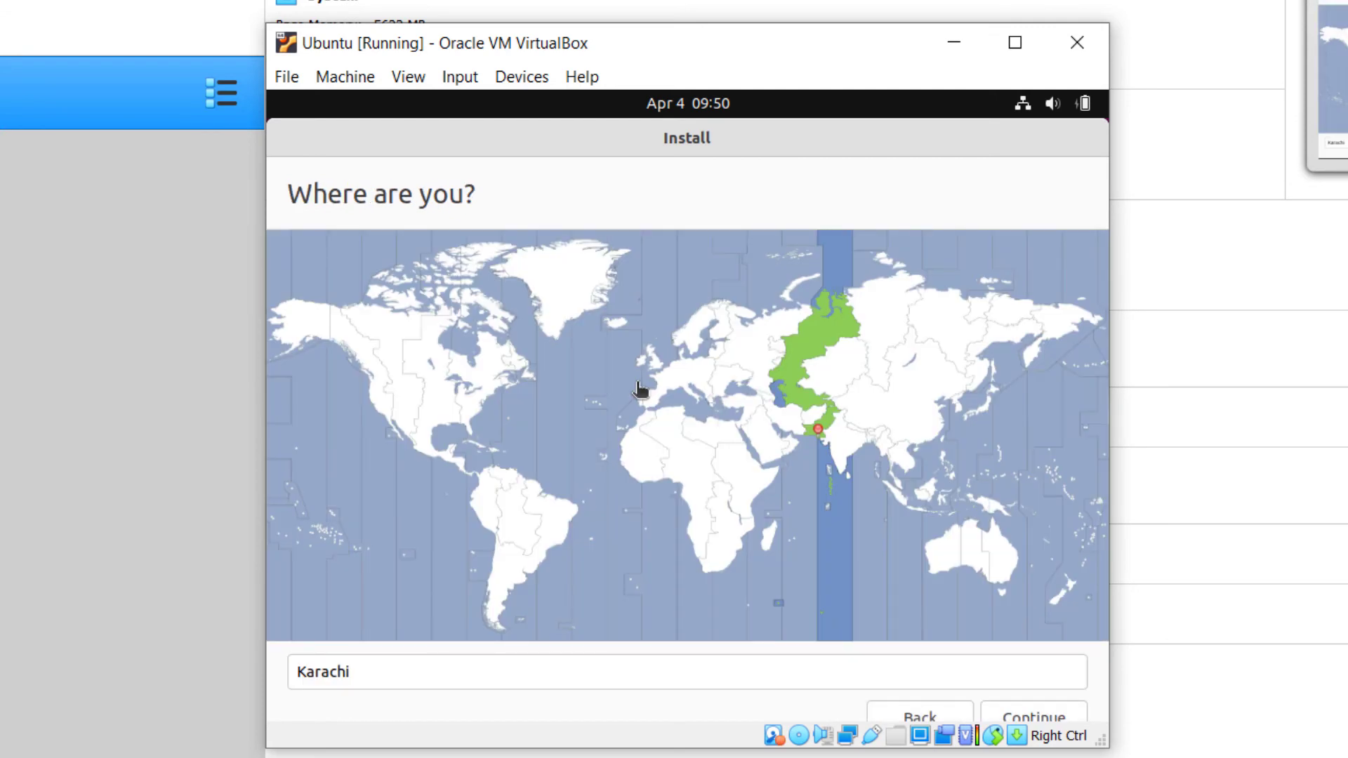
pyautogui.click(484, 376)
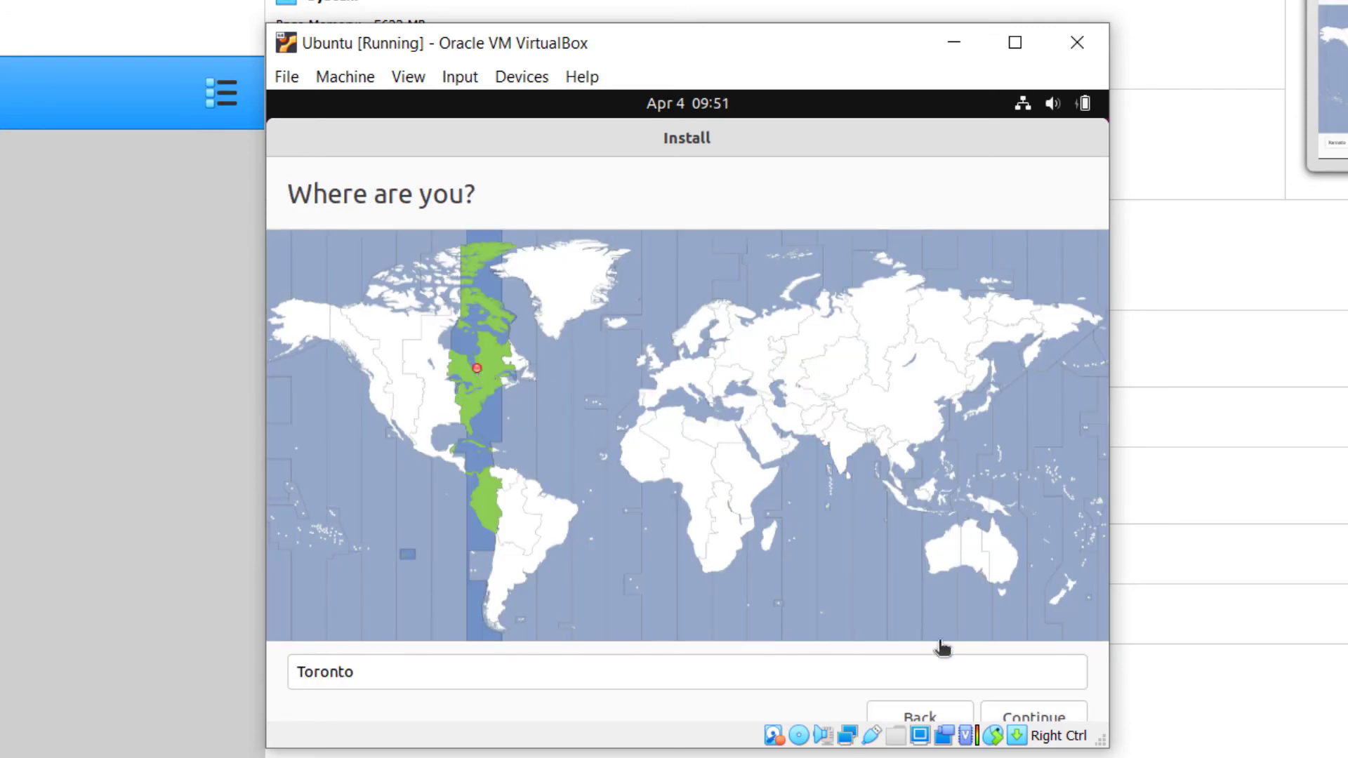
pyautogui.click(1023, 717)
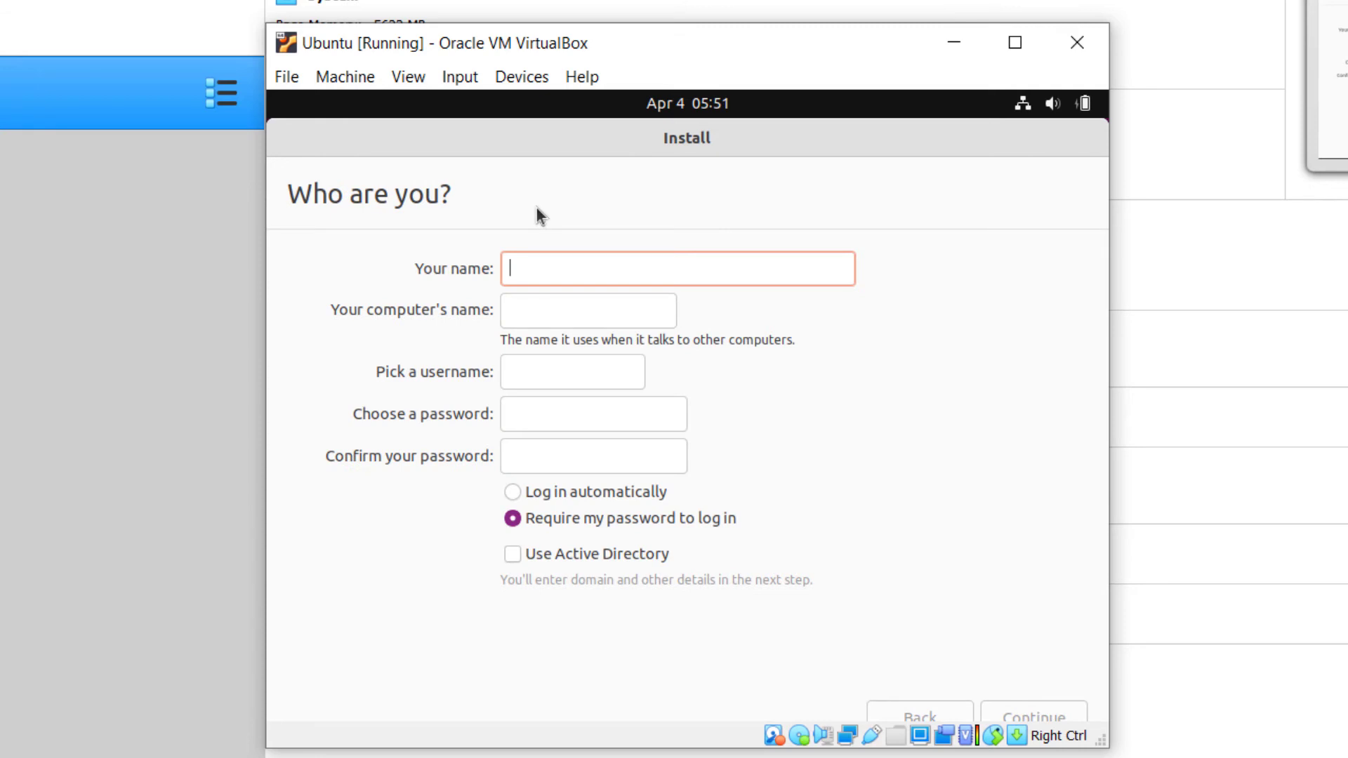
# - Fill in the account owner's name, choose and confirm the account password, keep password login required, and continue the installation
pyautogui.write('z')
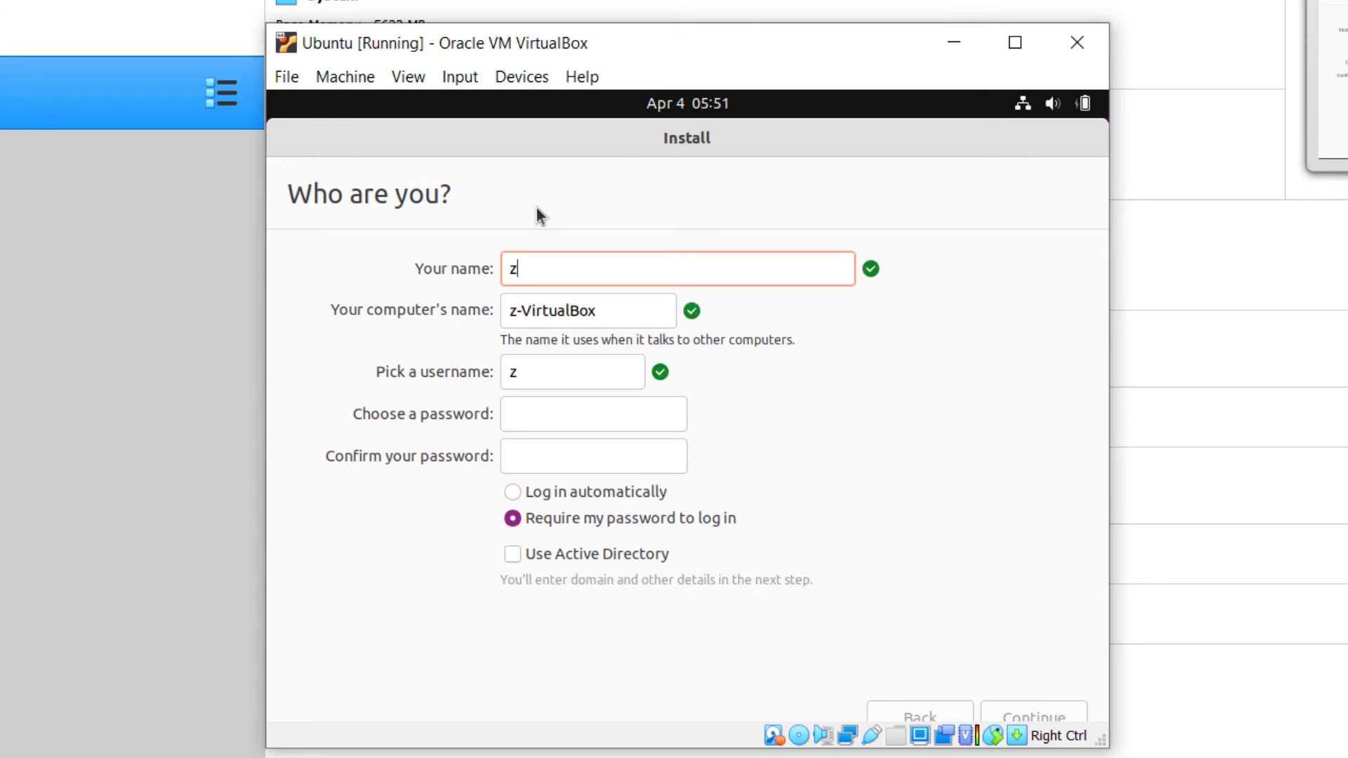
pyautogui.write('ubair')
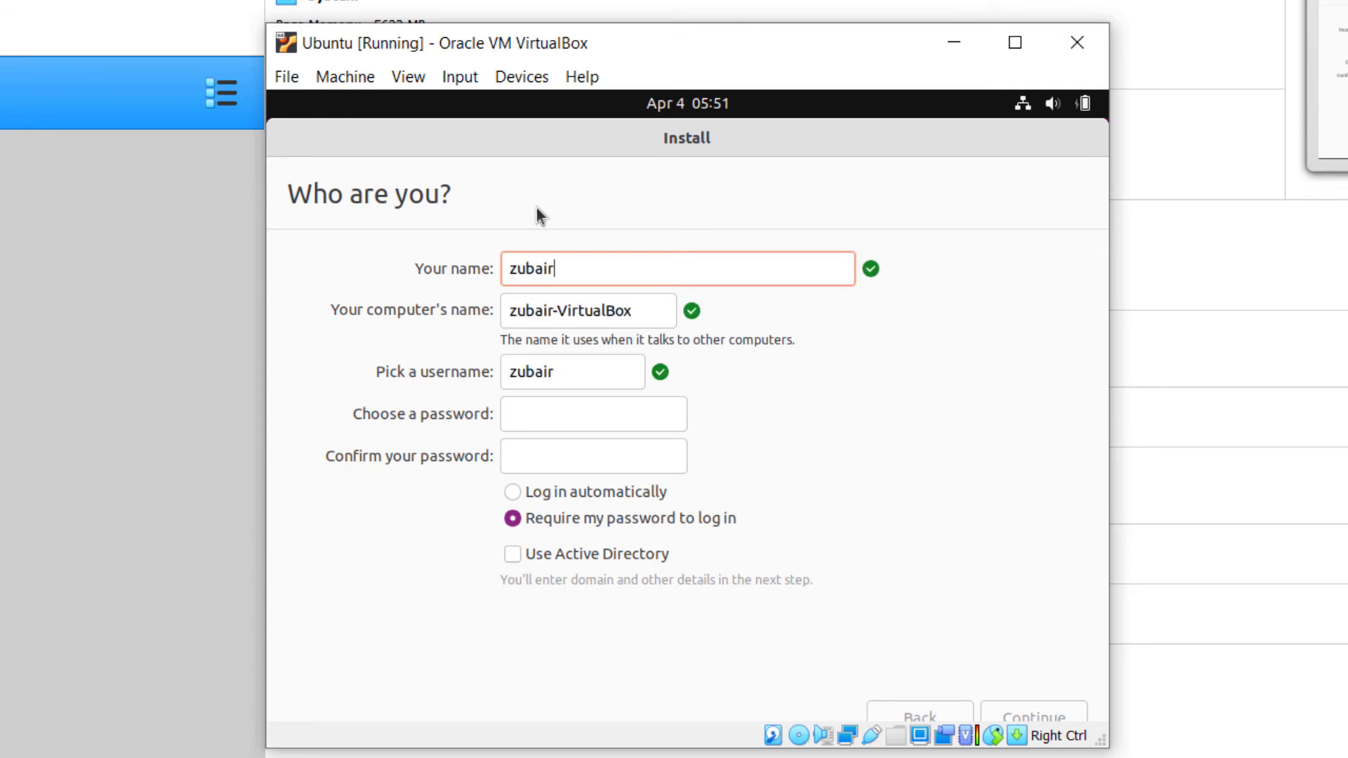
pyautogui.press('Tab')
pyautogui.press('Tab')
pyautogui.press('Tab')
pyautogui.write('123')
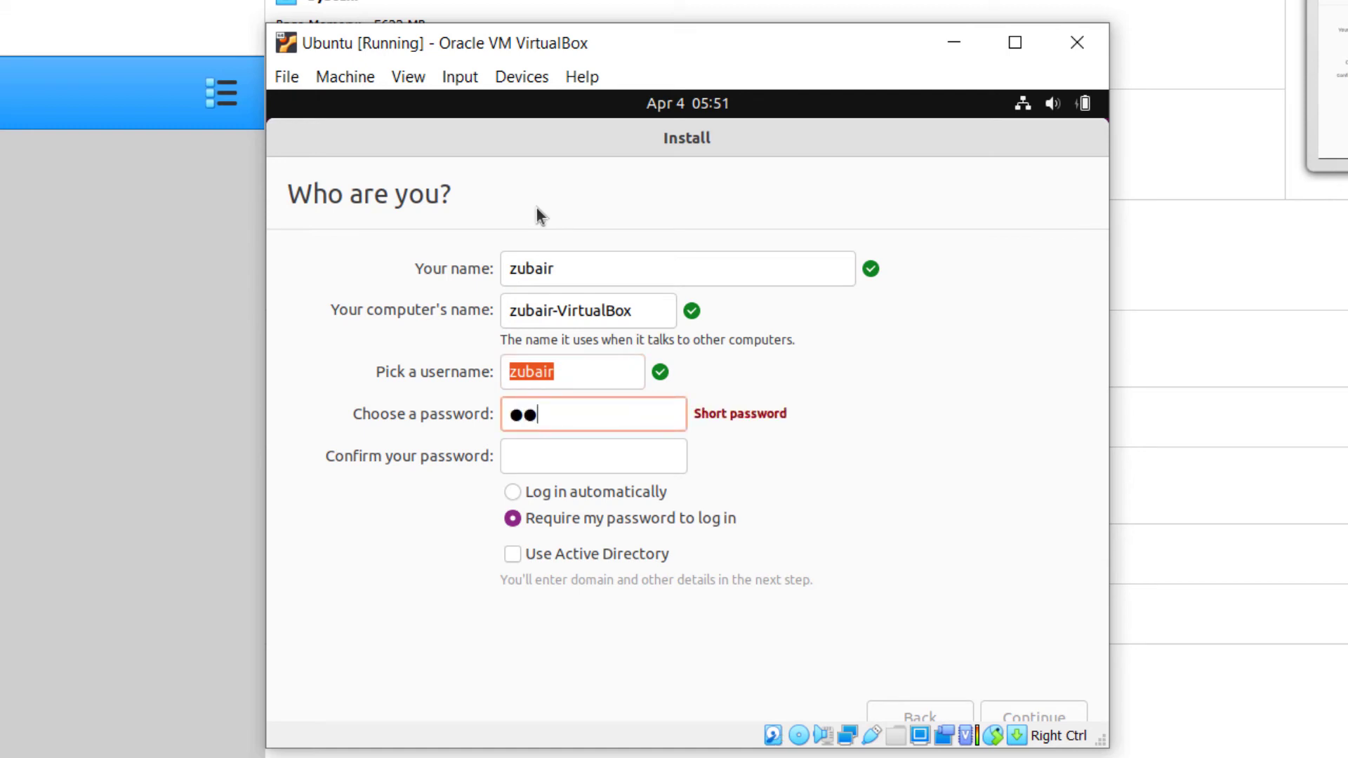
pyautogui.press('Tab')
pyautogui.write('123')
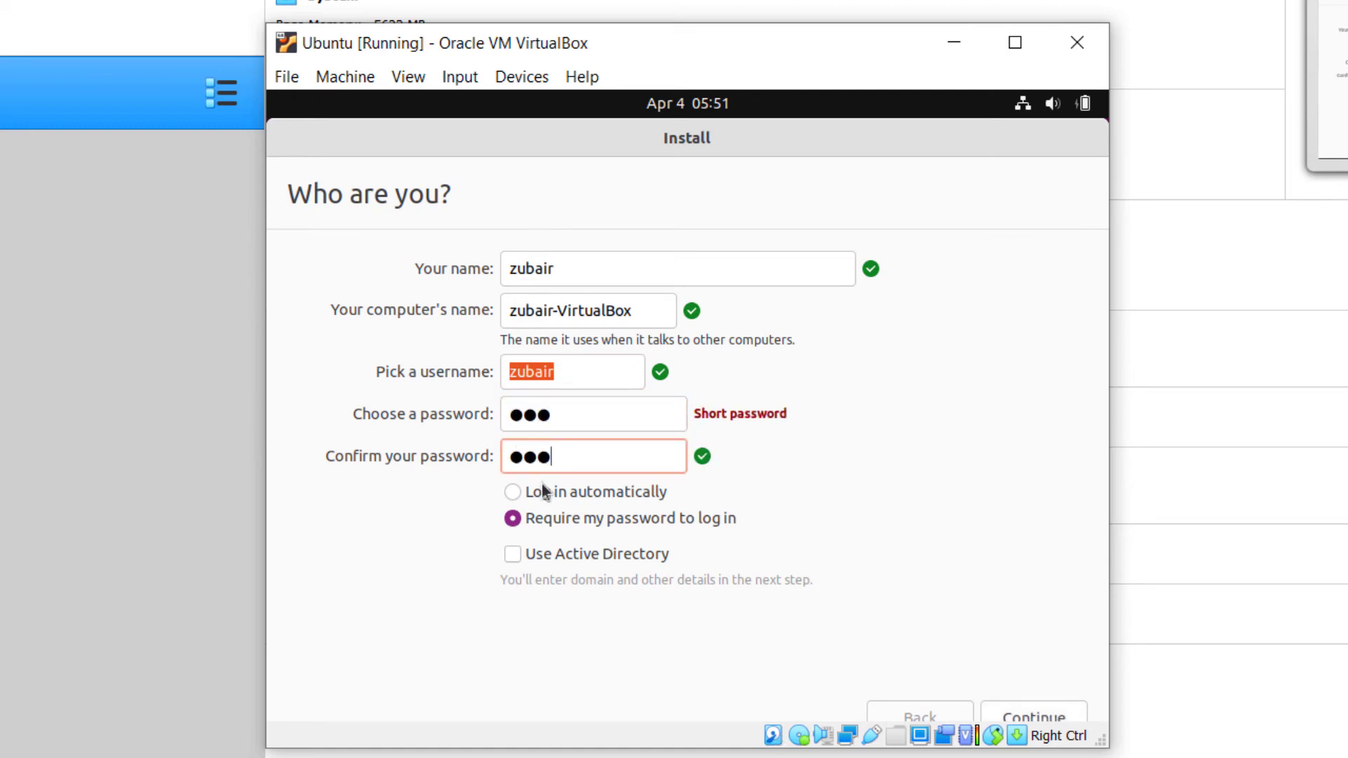
pyautogui.click(1008, 710)
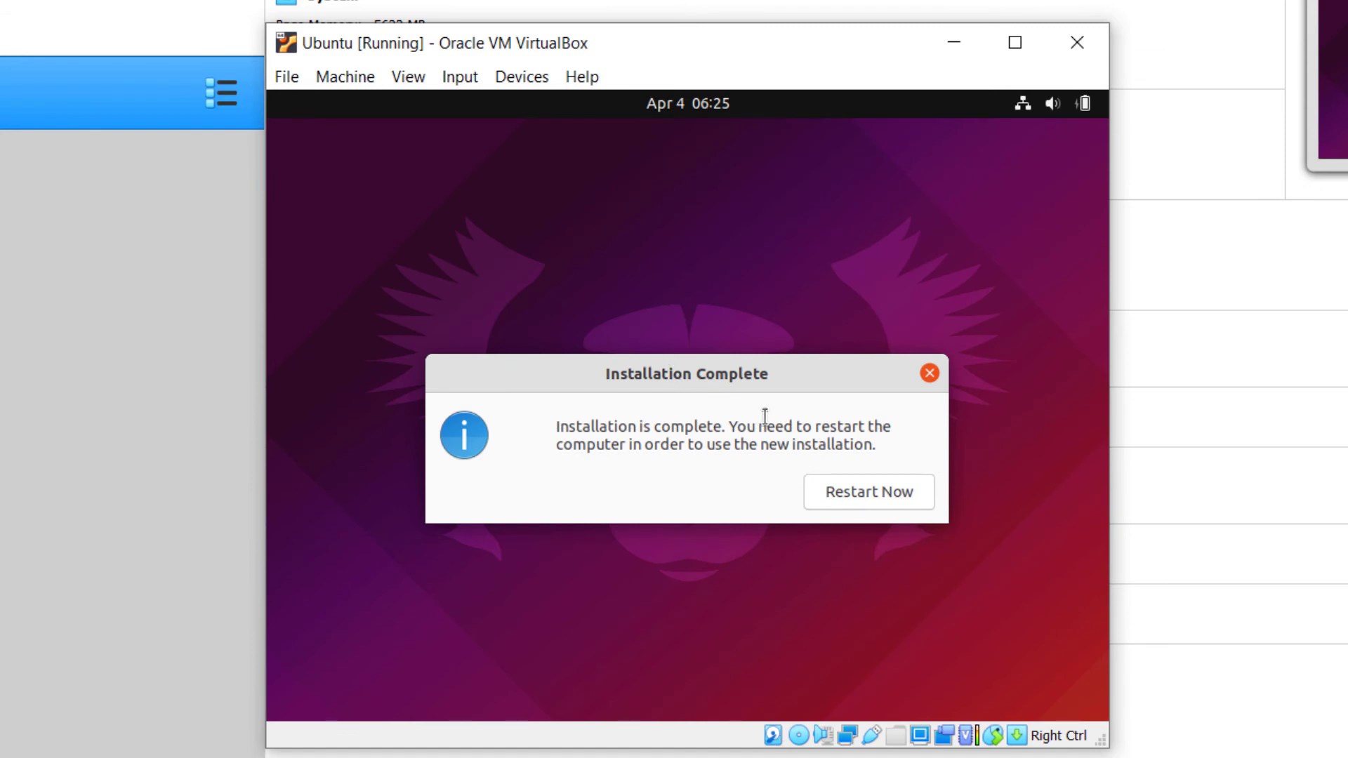
# - Restart the virtual machine into the new Ubuntu installation and log in to the created account with its password
pyautogui.click(877, 495)
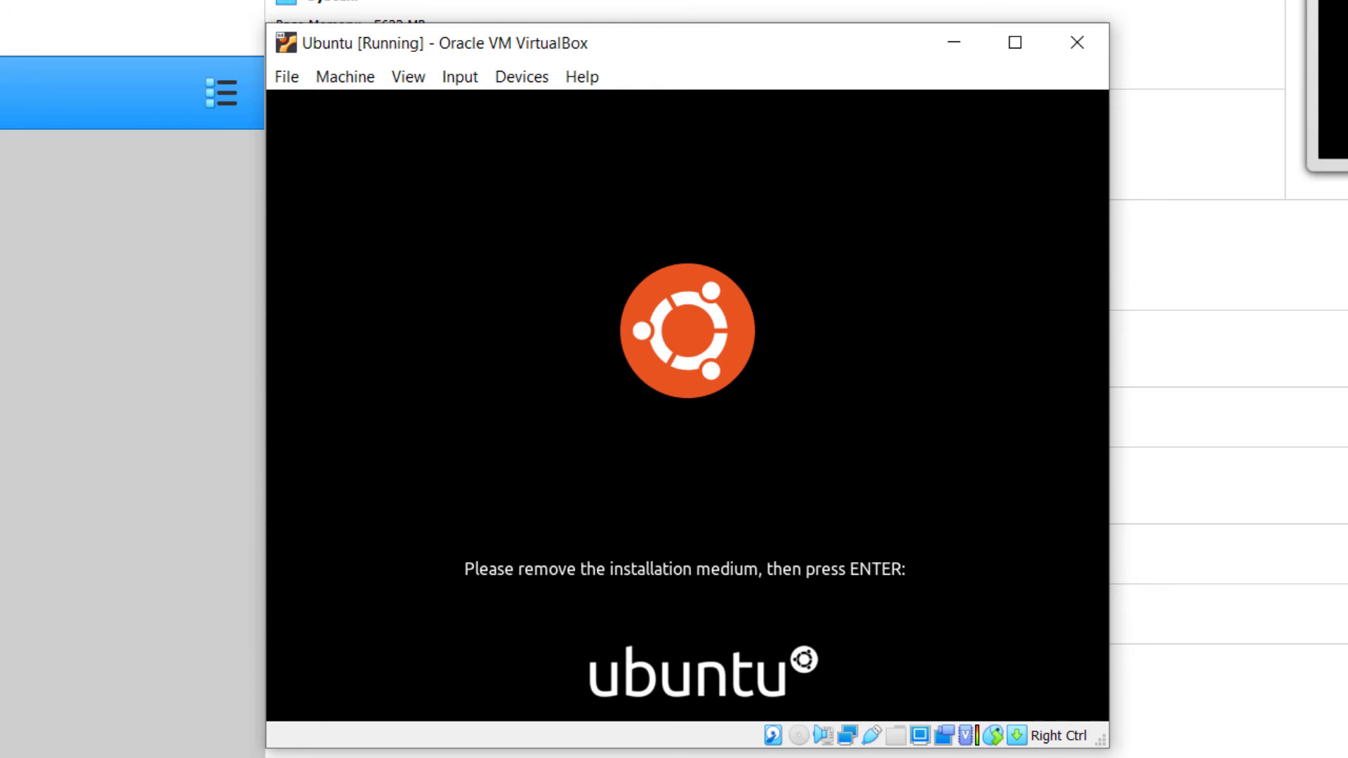
pyautogui.press('Return')
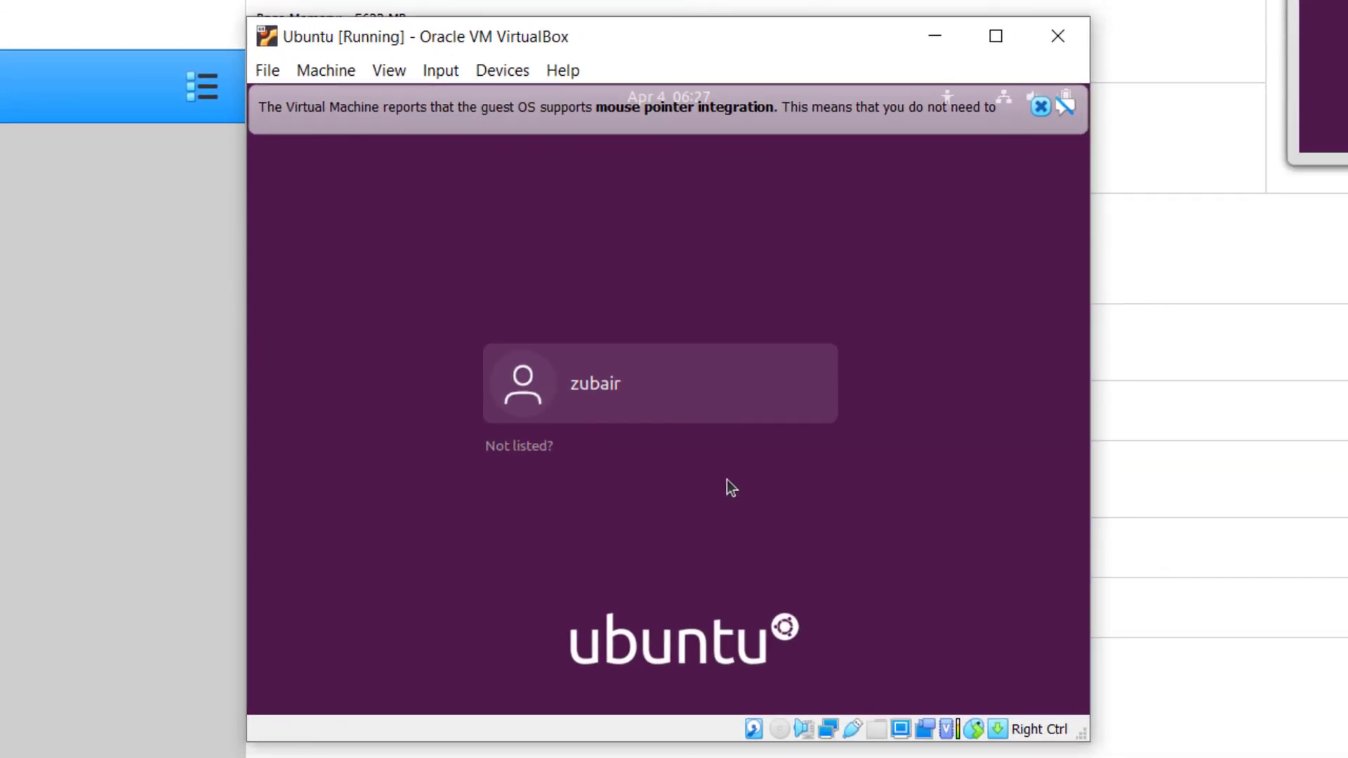
pyautogui.click(590, 395)
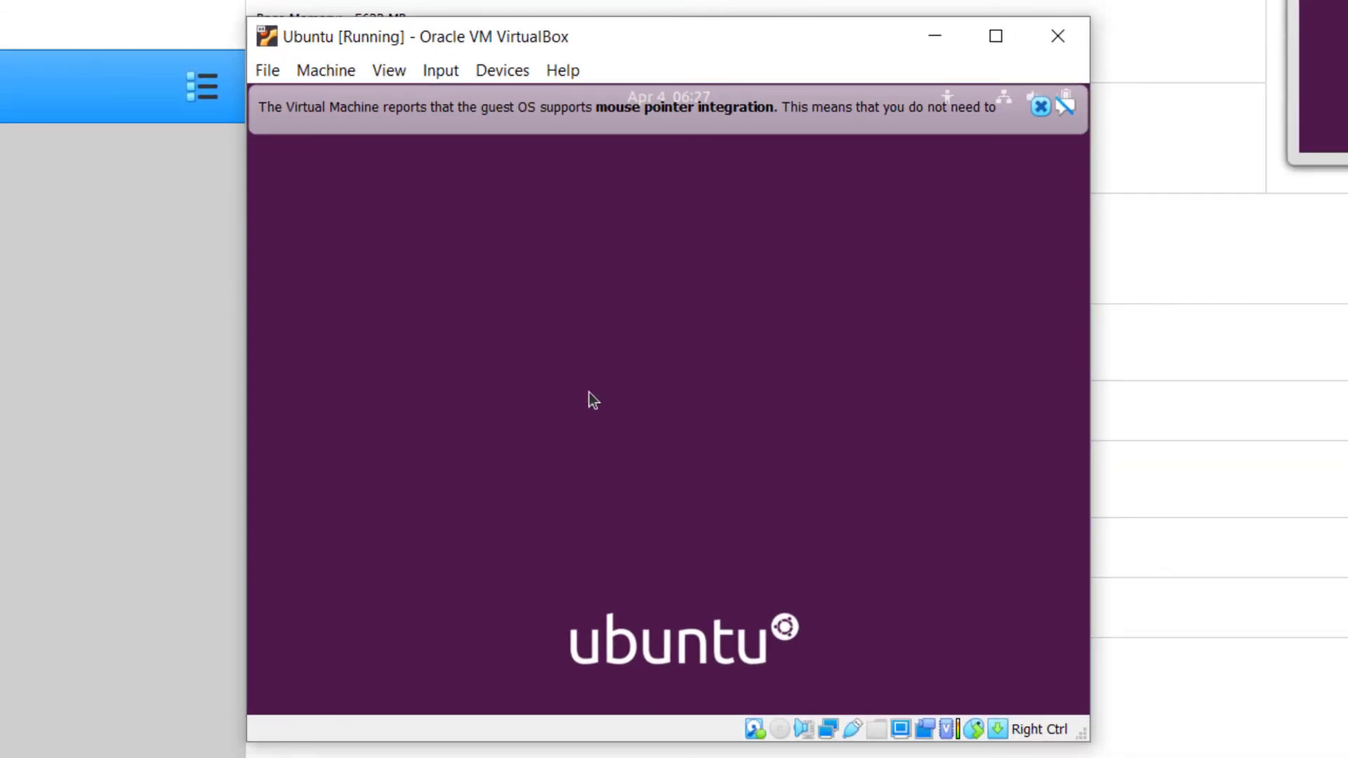
pyautogui.write('***')
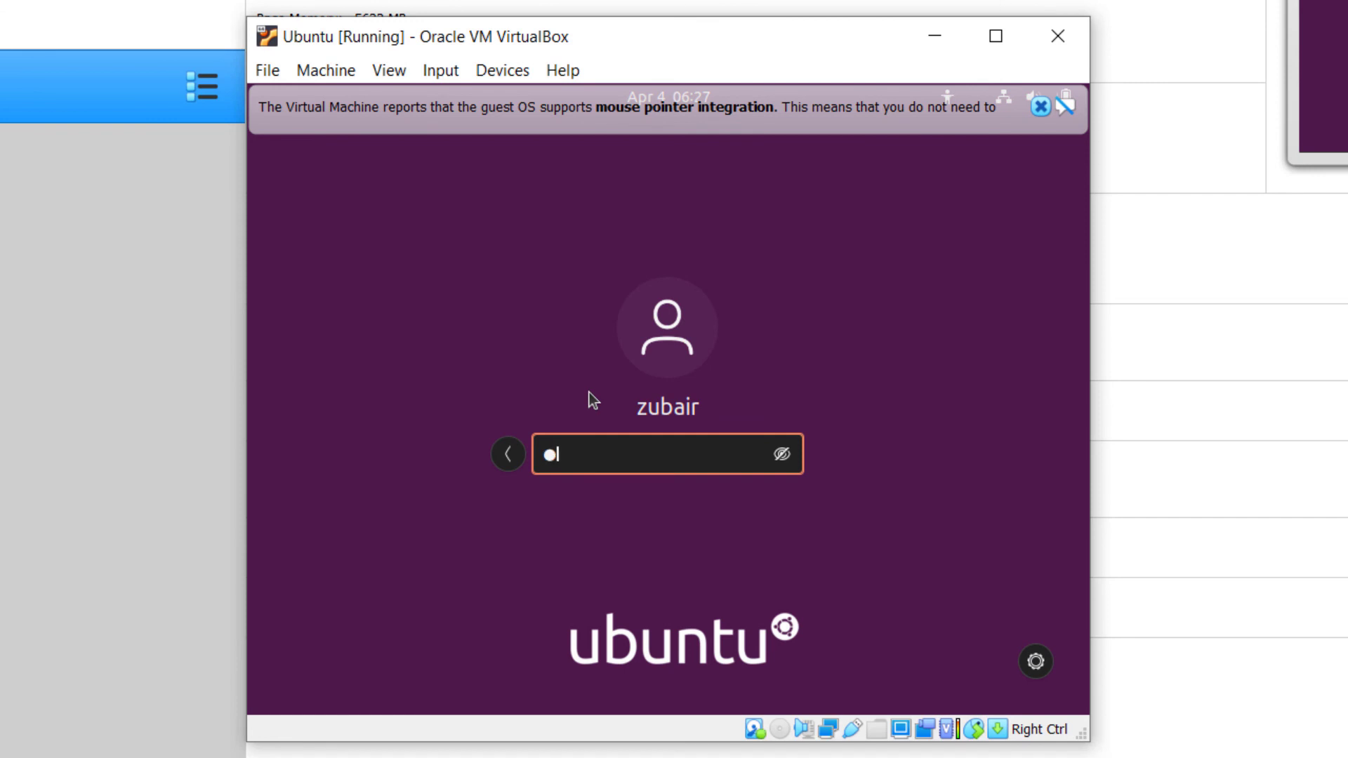
pyautogui.press('Return')
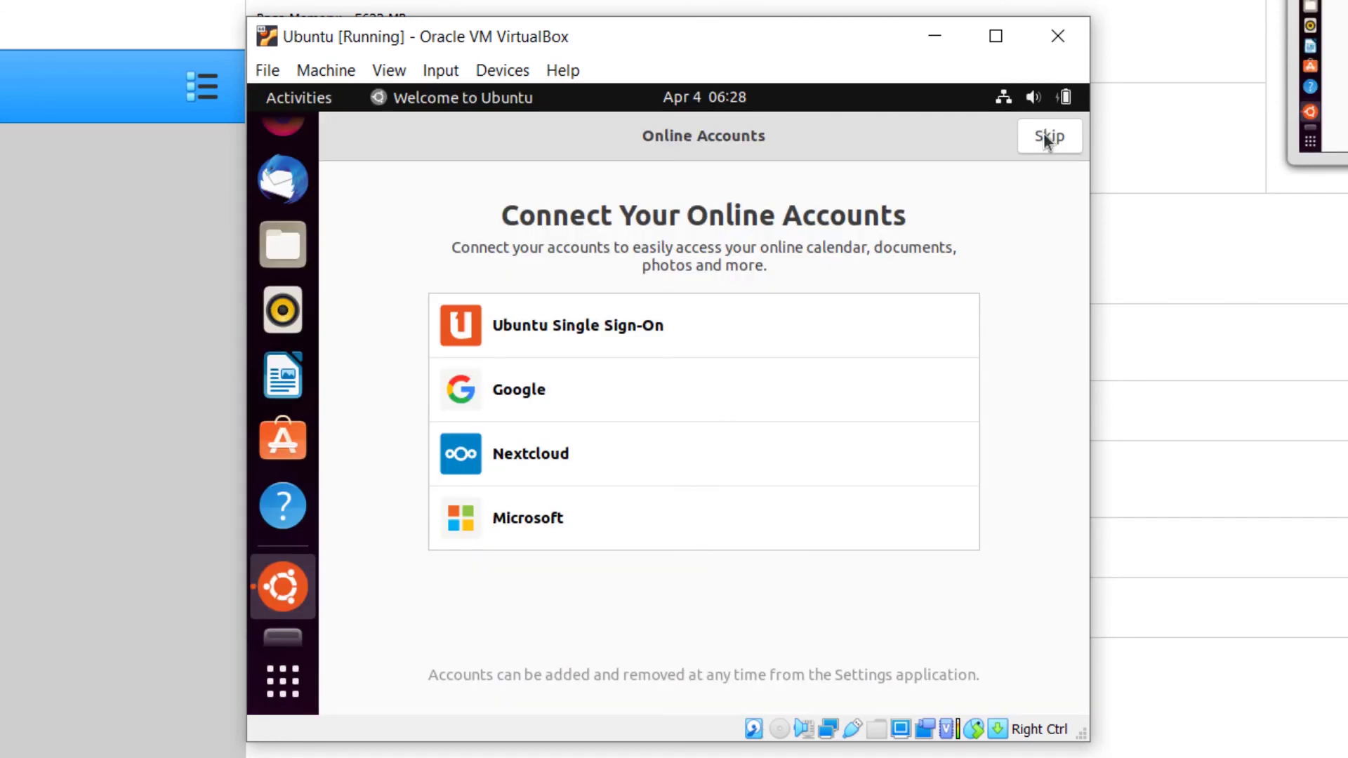
# - Skip connecting online accounts, accept sending system info to Canonical, and proceed to the final page of the welcome setup
pyautogui.click(1045, 138)
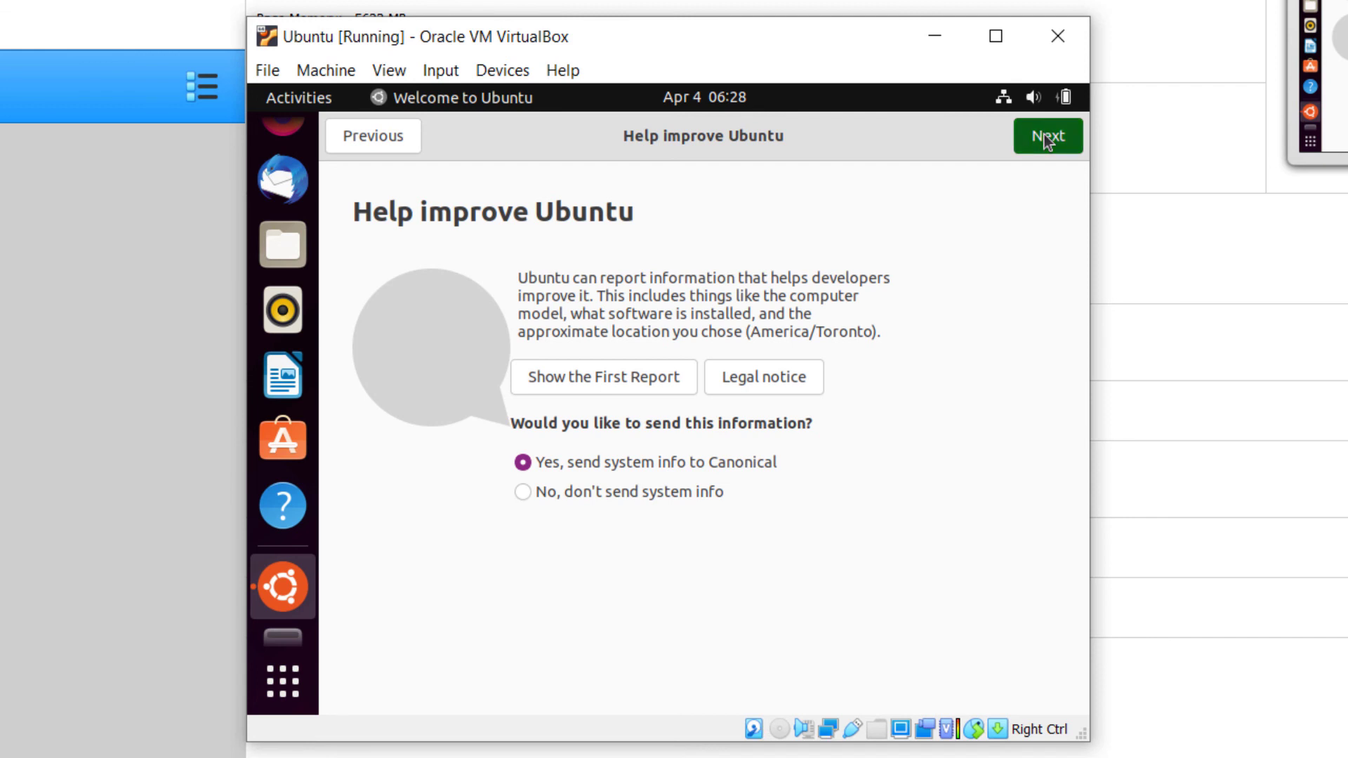
pyautogui.click(1047, 138)
pyautogui.click(1047, 138)
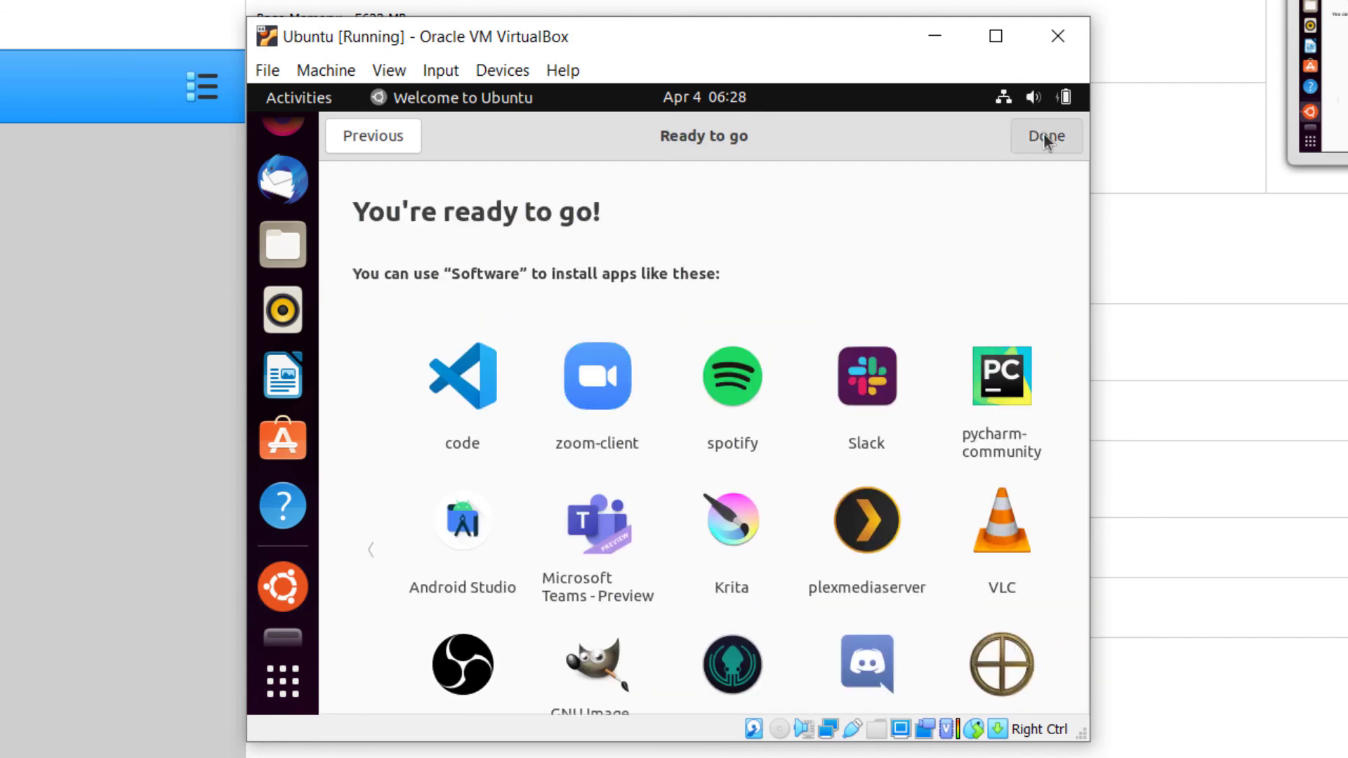